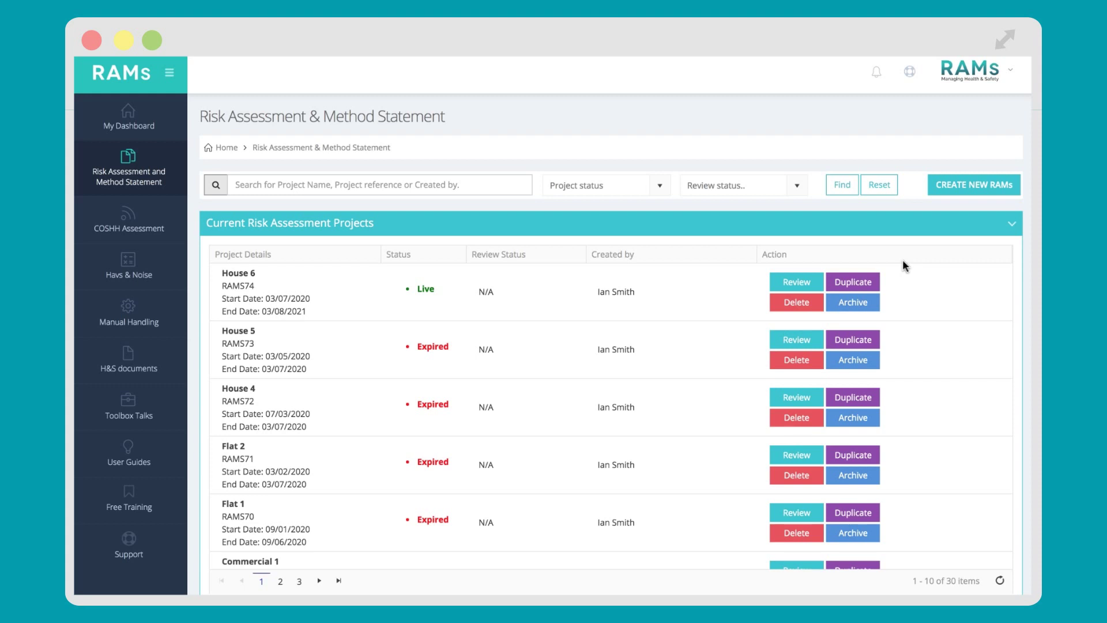
- Enter Rosewood Avenue as the new RAMS project's name
scroll(902, 259, down, 3)
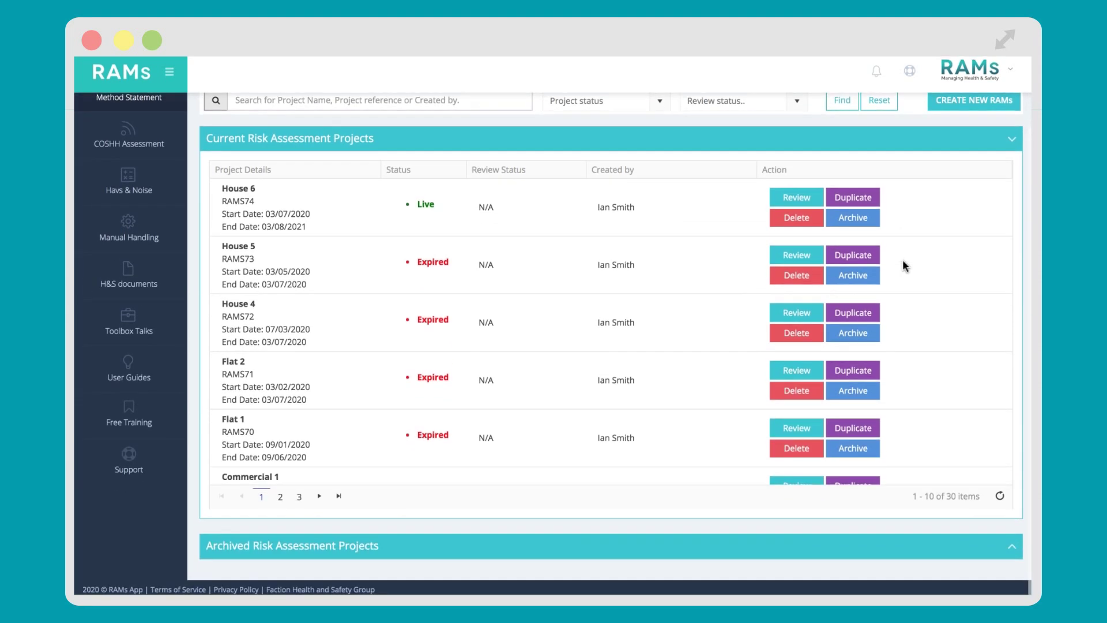
scroll(902, 259, up, 2)
scroll(902, 260, up, 2)
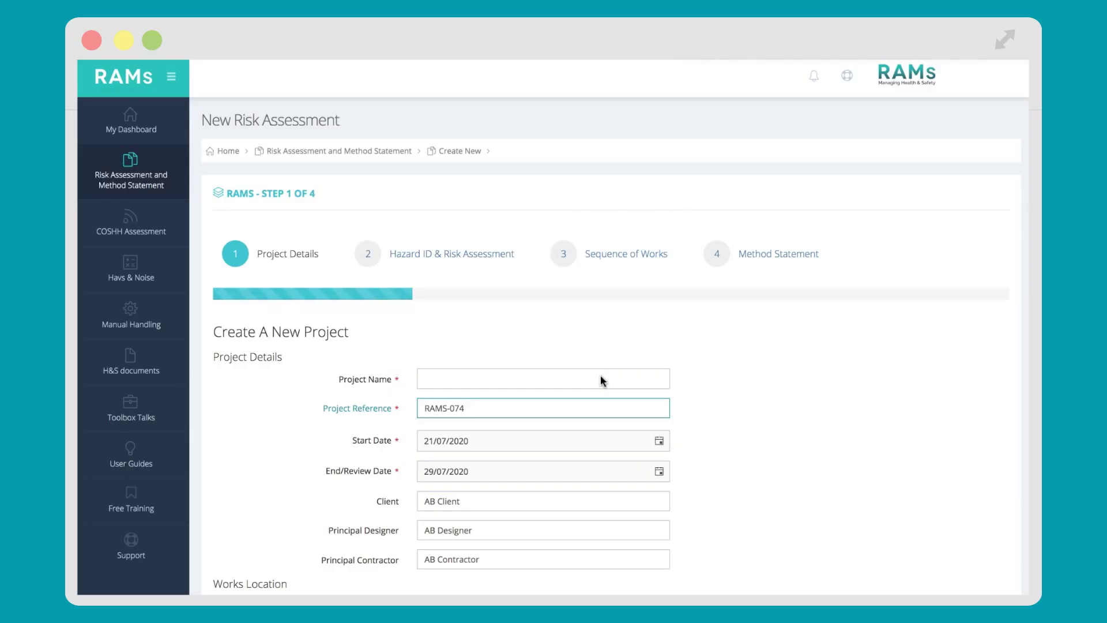
click(601, 381)
text(Rosewood Avenue)
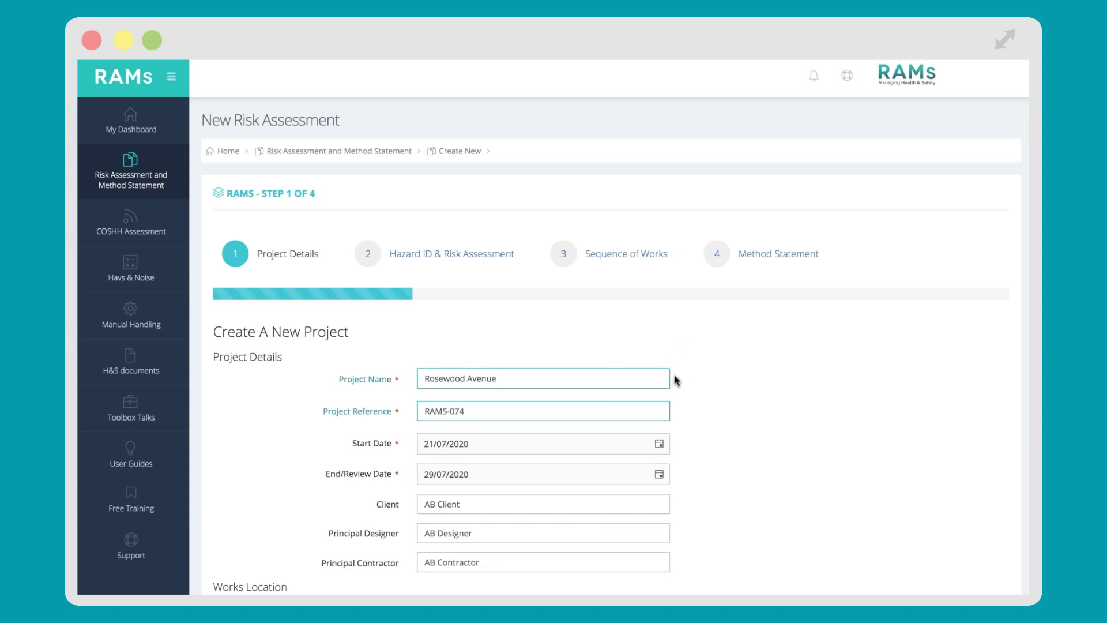
click(611, 418)
scroll(691, 410, down, 4)
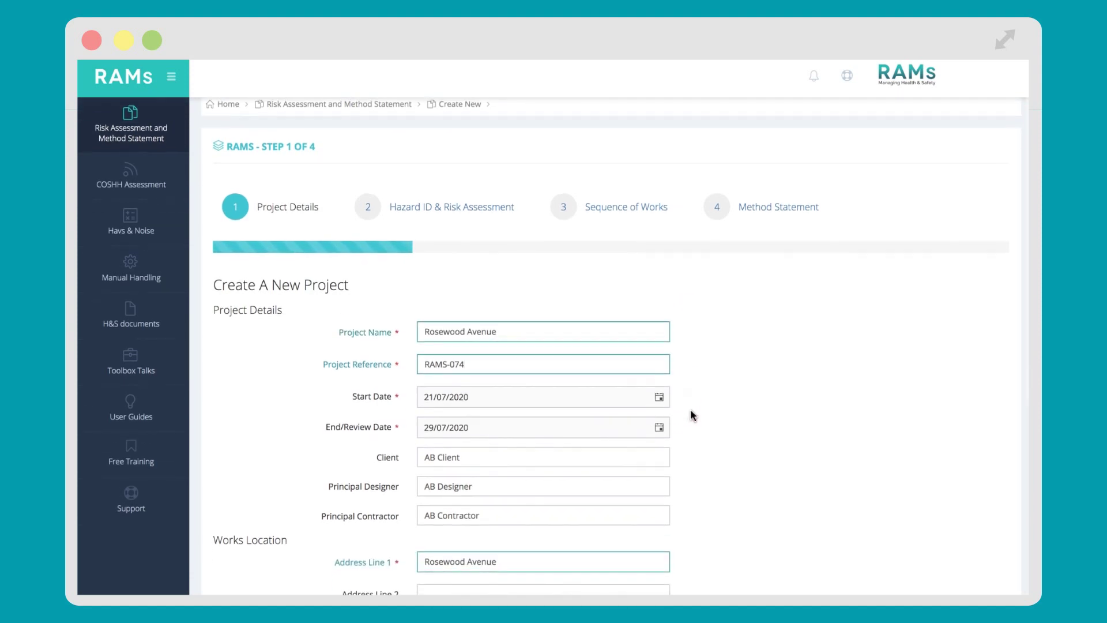
scroll(692, 412, down, 1)
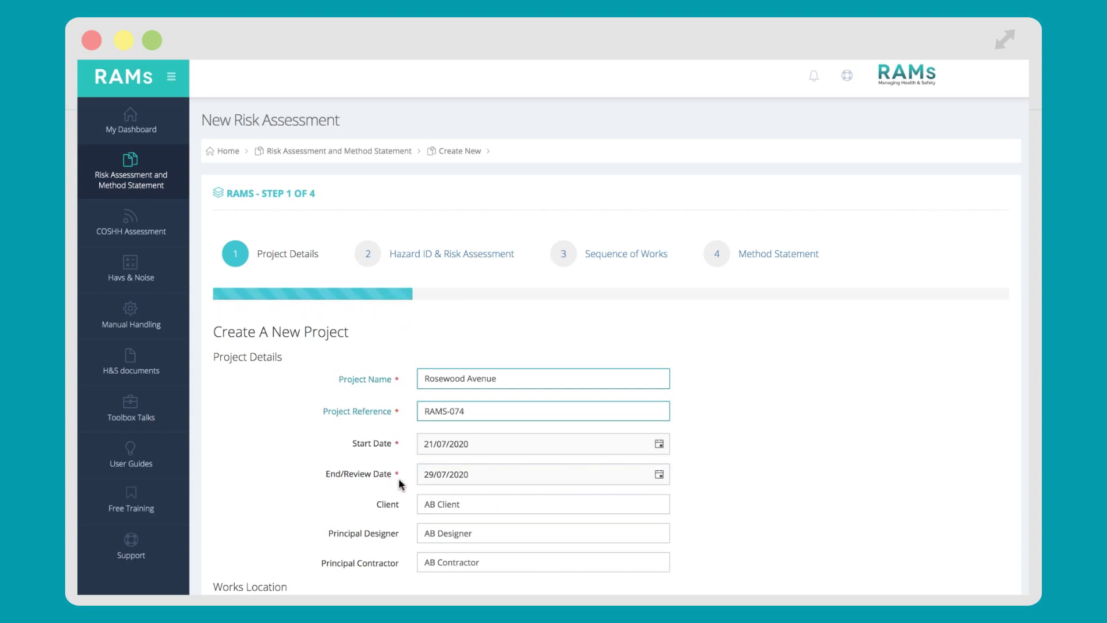
- Clear the AB Client and AB Contractor entries from the Client and Principal Contractor fields
triple_click(483, 504)
key(BackSpace)
triple_click(505, 561)
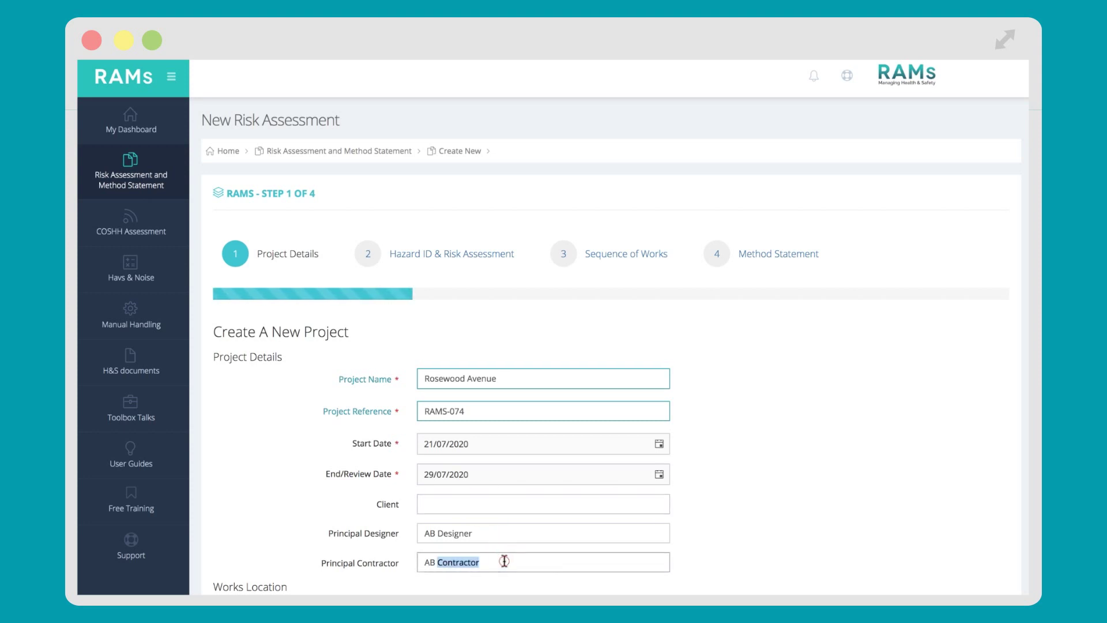
key(BackSpace)
click(732, 521)
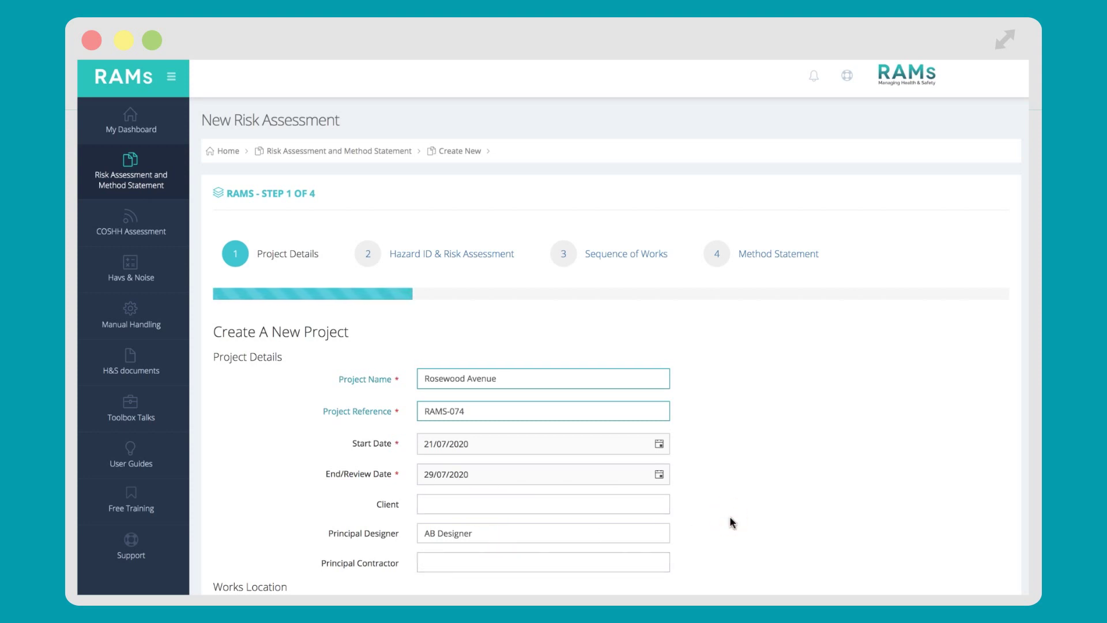
scroll(731, 522, down, 3)
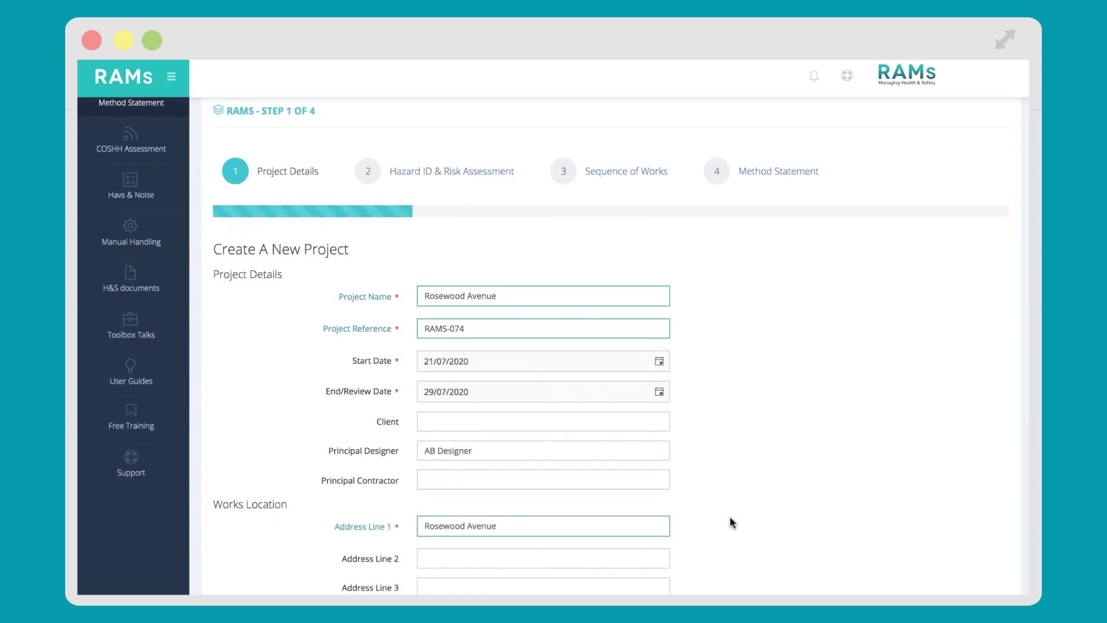
scroll(729, 516, down, 3)
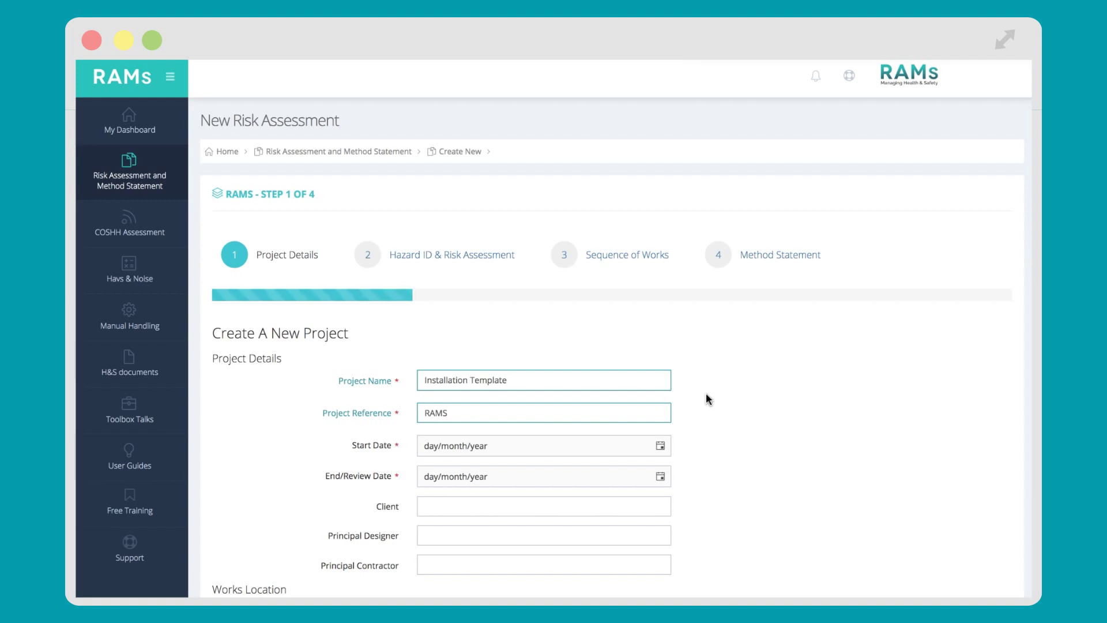
- Enter Multi Location Project as the Installation Template's Address Line 1
click(537, 381)
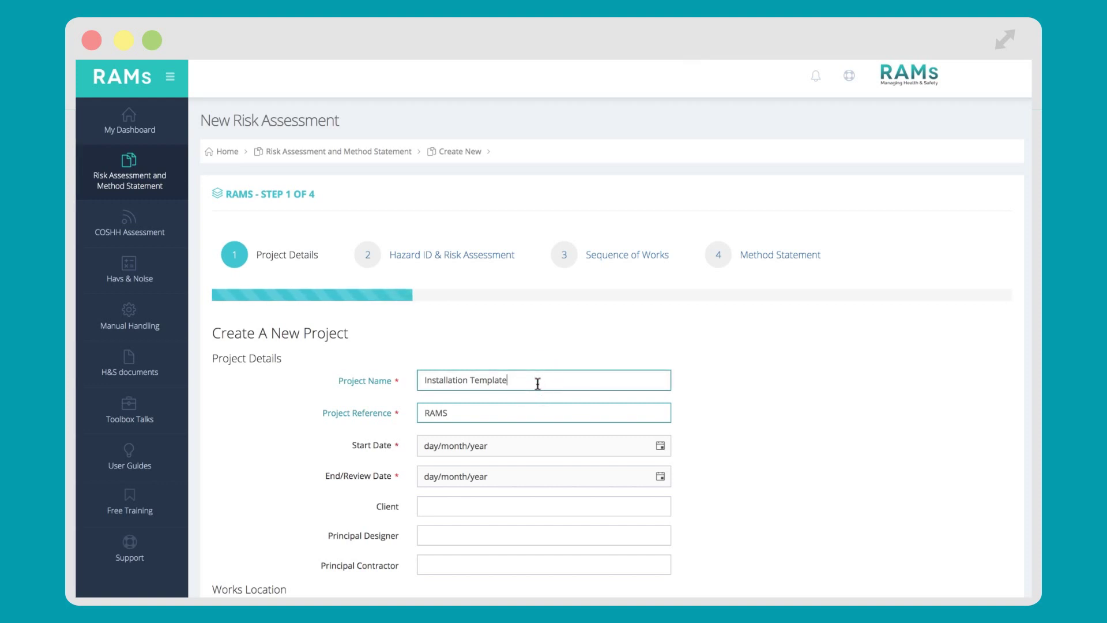
scroll(533, 431, down, 3)
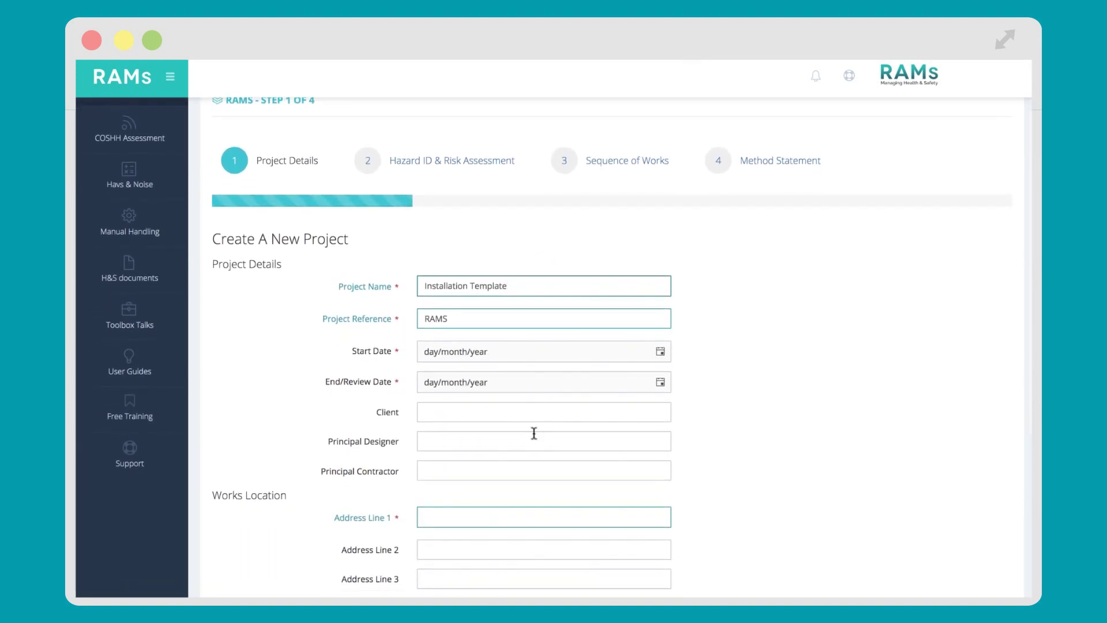
click(530, 514)
text(Multi Location Project)
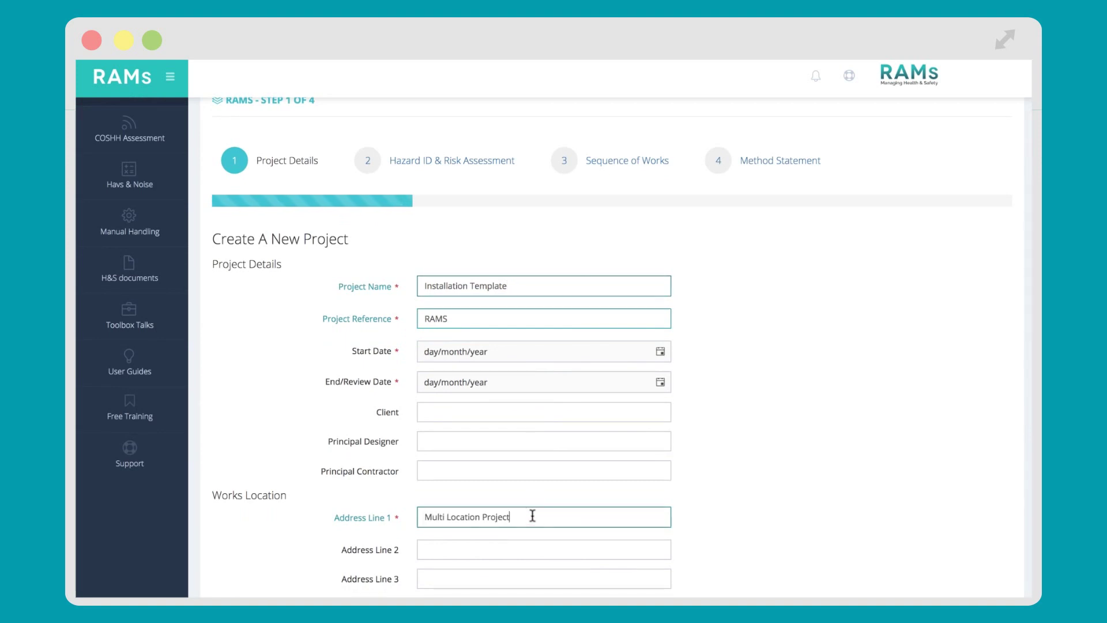
scroll(686, 479, down, 3)
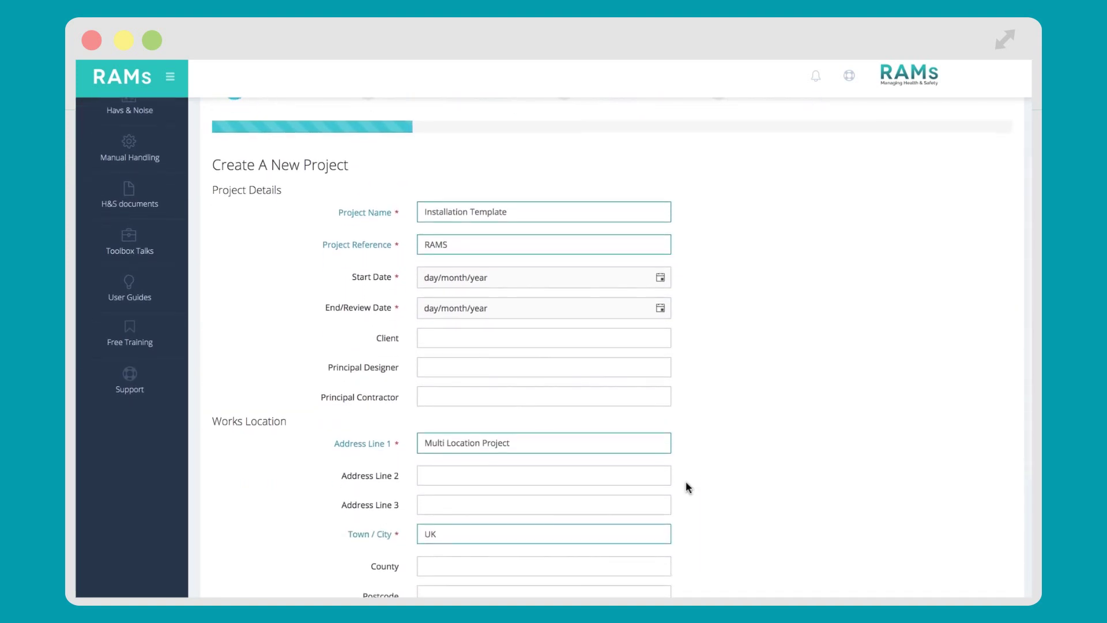
scroll(686, 484, down, 1)
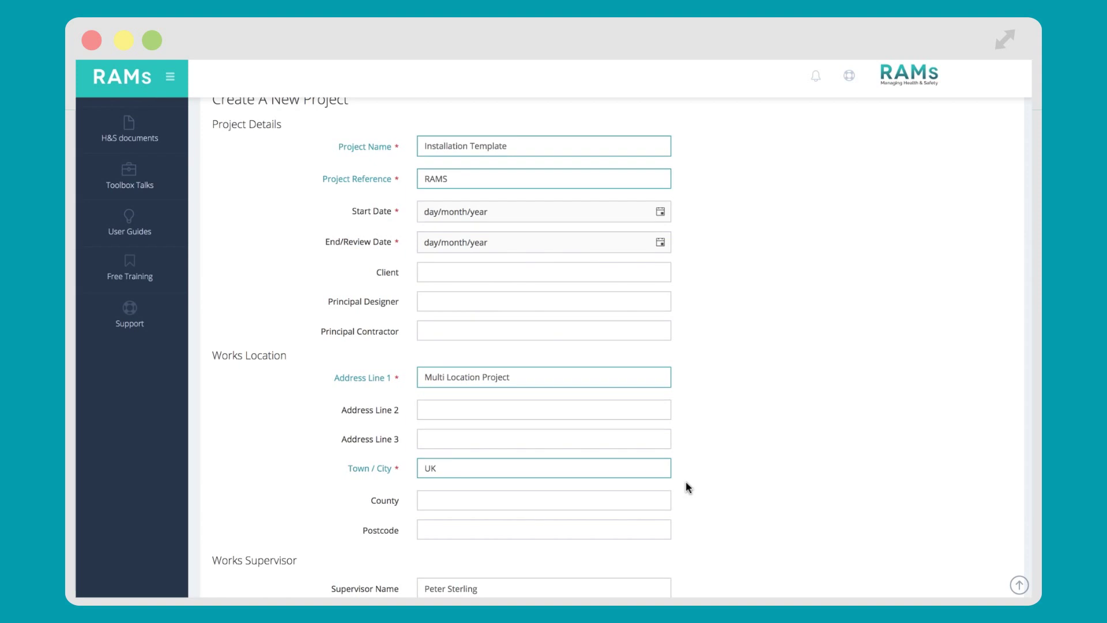
scroll(688, 487, up, 5)
scroll(688, 487, up, 3)
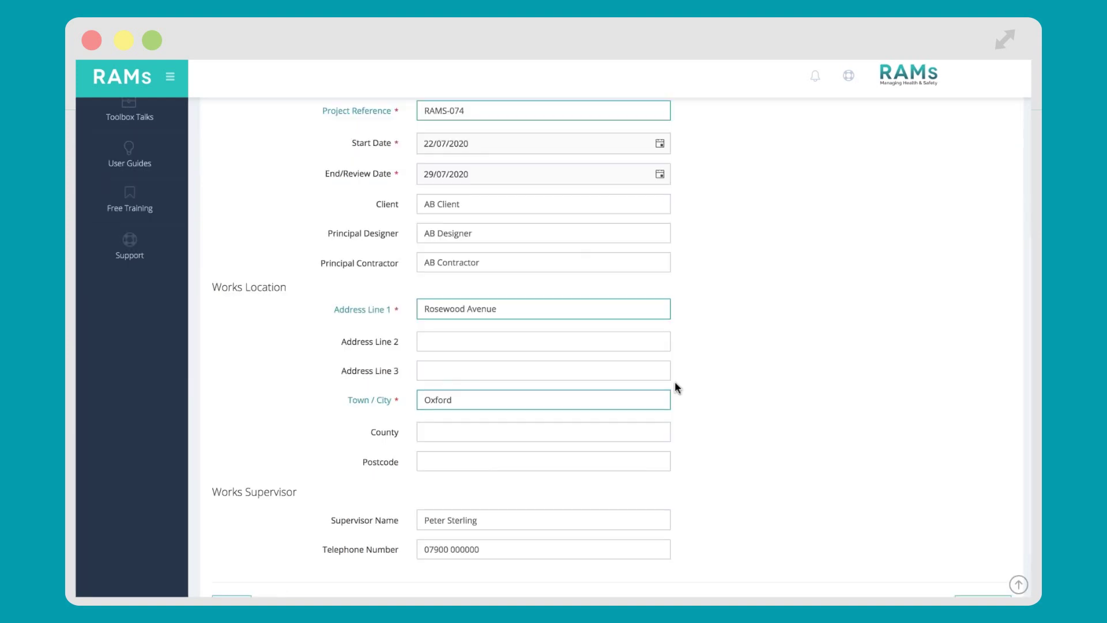
scroll(676, 385, down, 3)
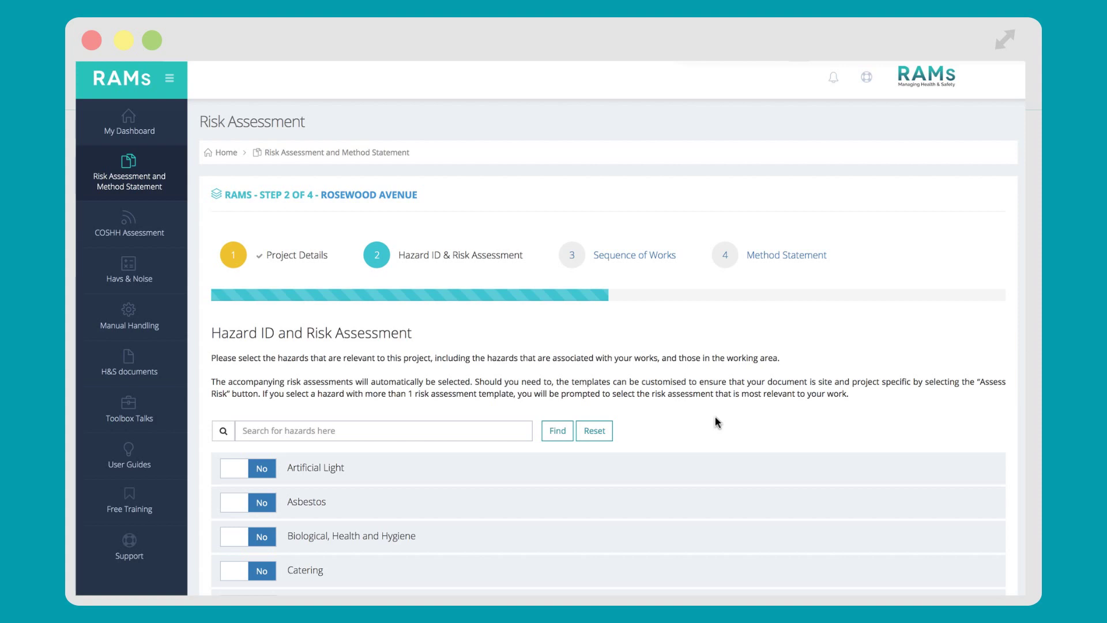
- Scroll through the step 2 hazard list, from Artificial Light to Manual handling, all set to No
scroll(715, 417, down, 5)
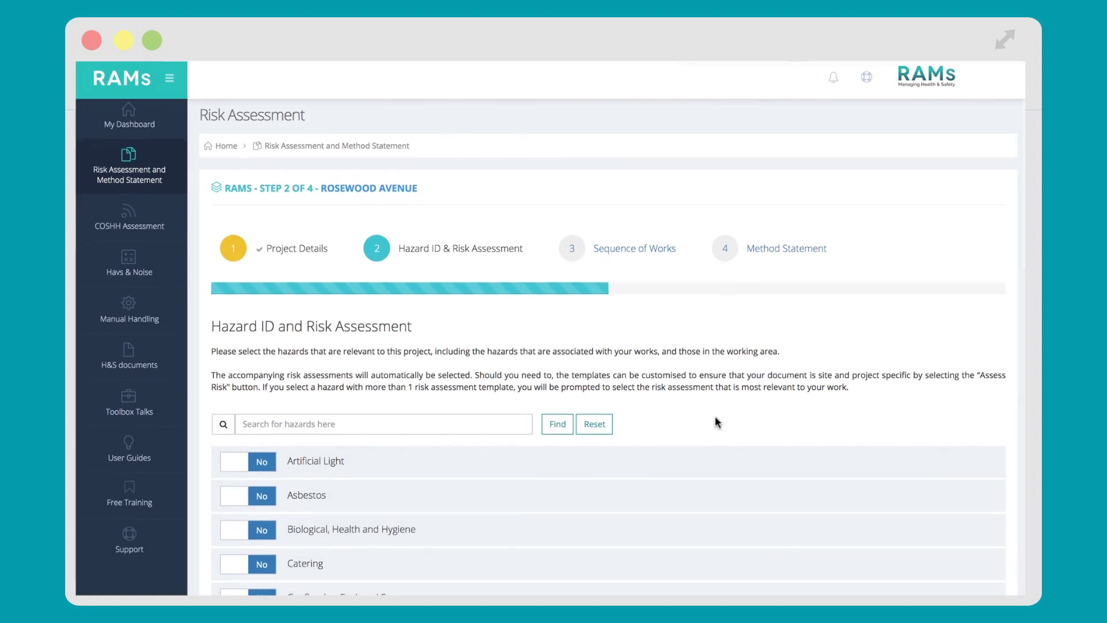
scroll(715, 417, down, 5)
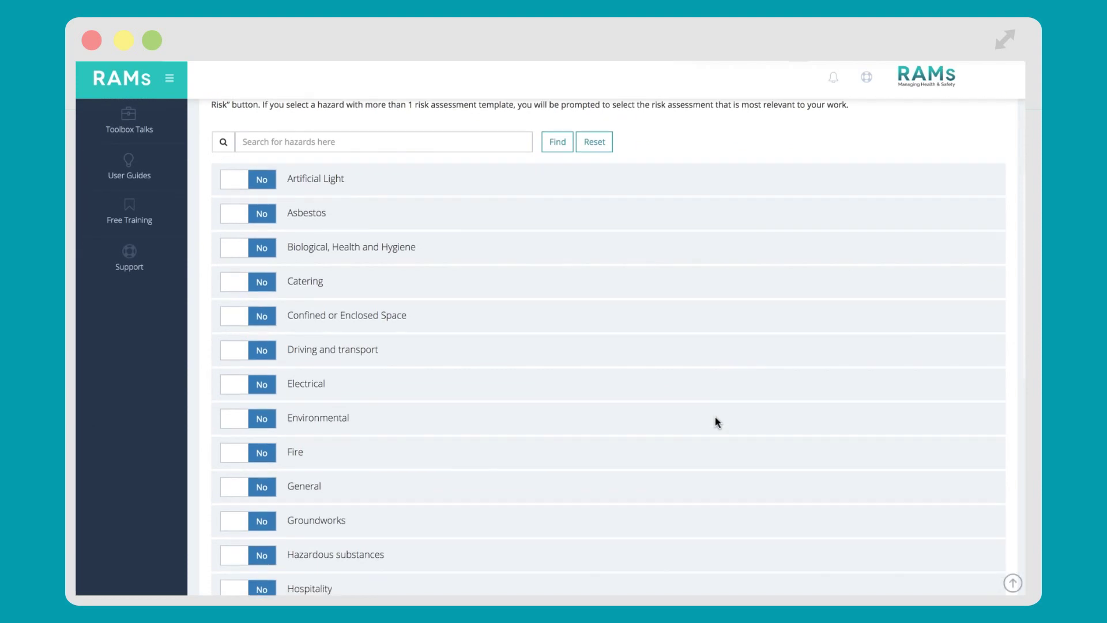
scroll(715, 422, up, 10)
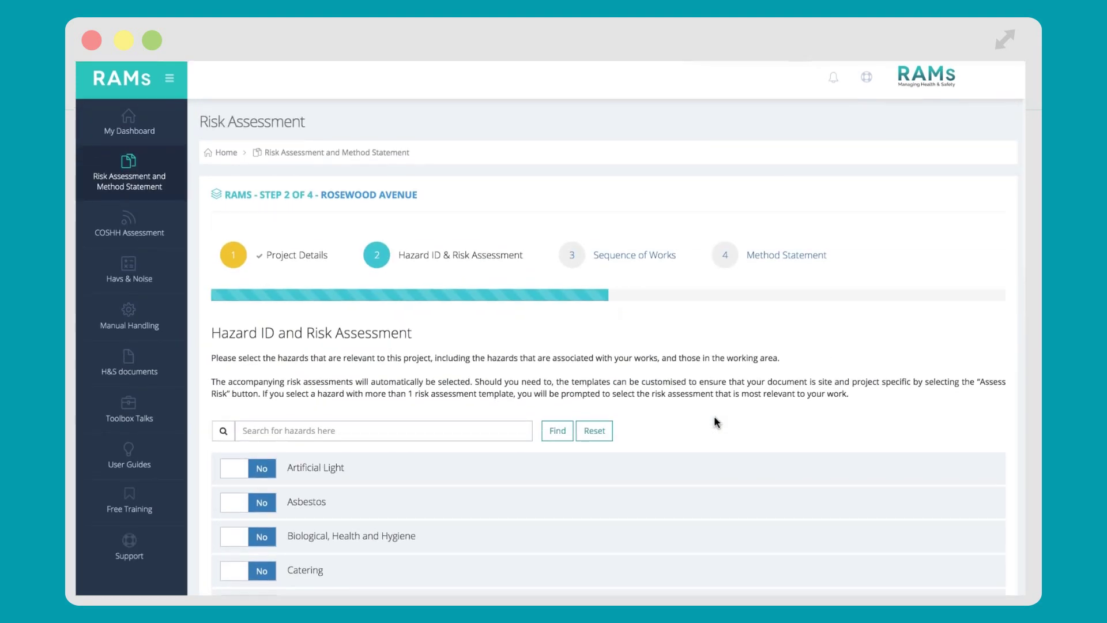
- Search the hazard list for Power Tools using an earlier suggestion
click(454, 435)
click(455, 435)
click(448, 461)
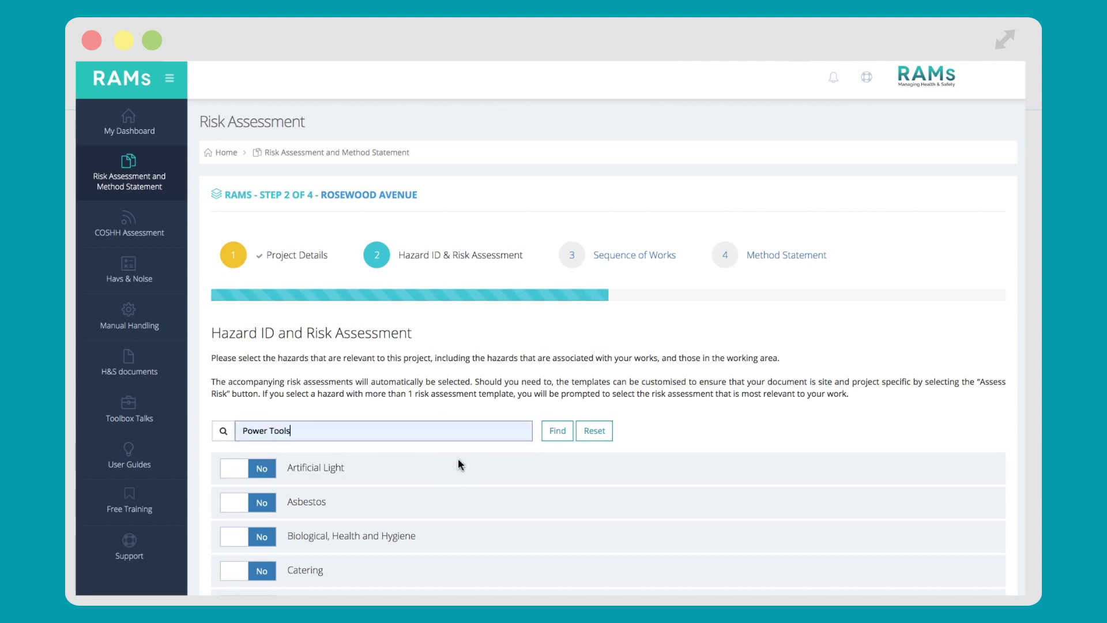
scroll(644, 434, down, 3)
scroll(645, 435, down, 9)
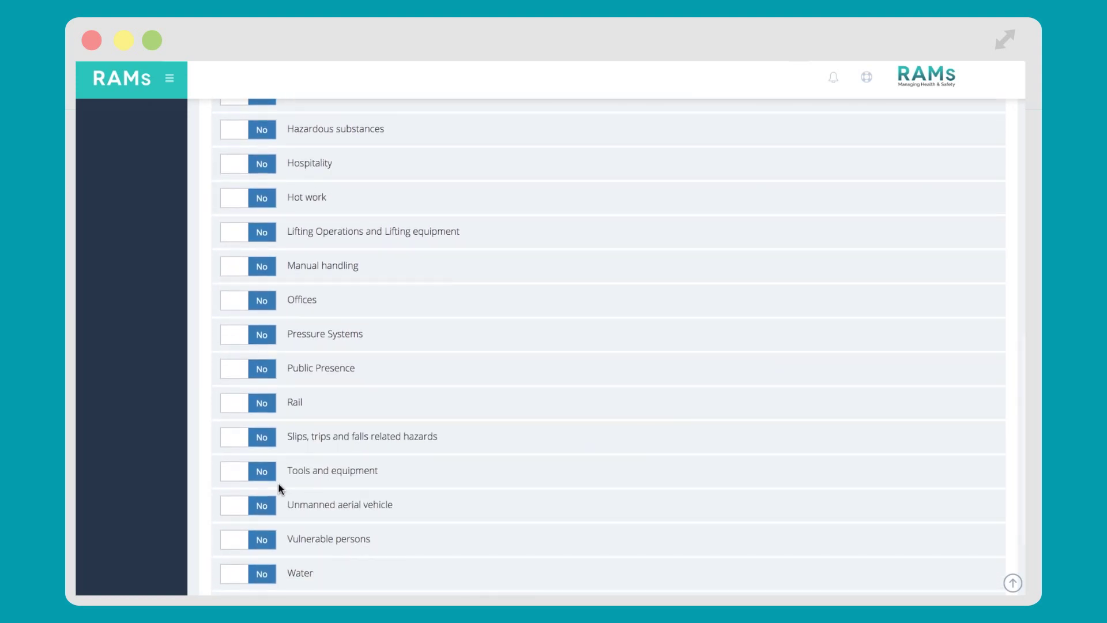
- Set Tools and equipment to Yes and tick Hand Tools (Use of)
click(248, 471)
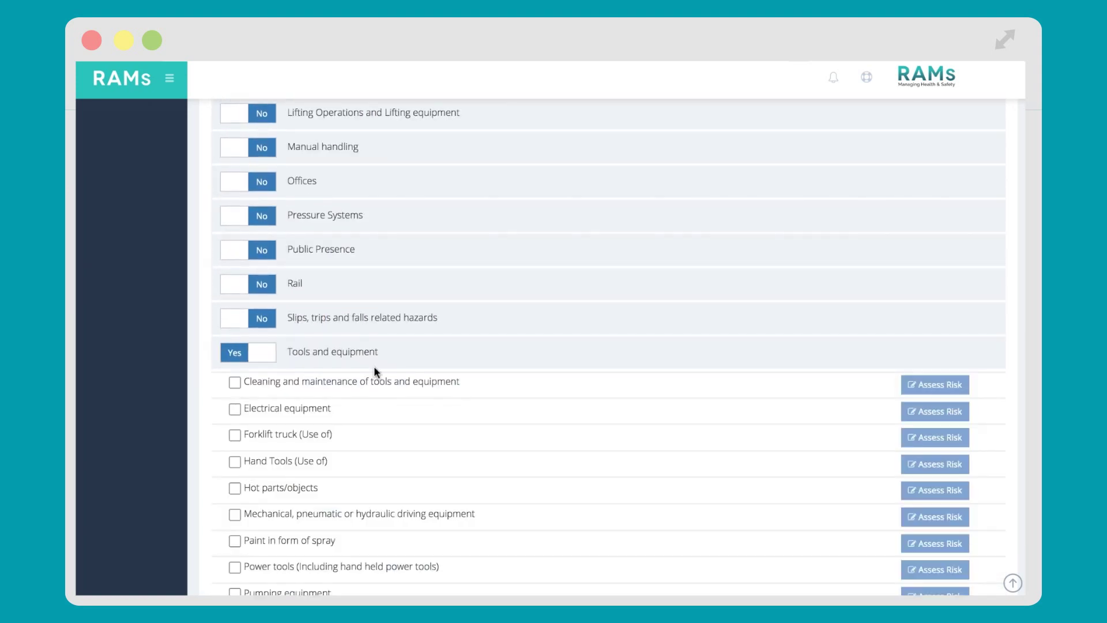
scroll(373, 365, down, 2)
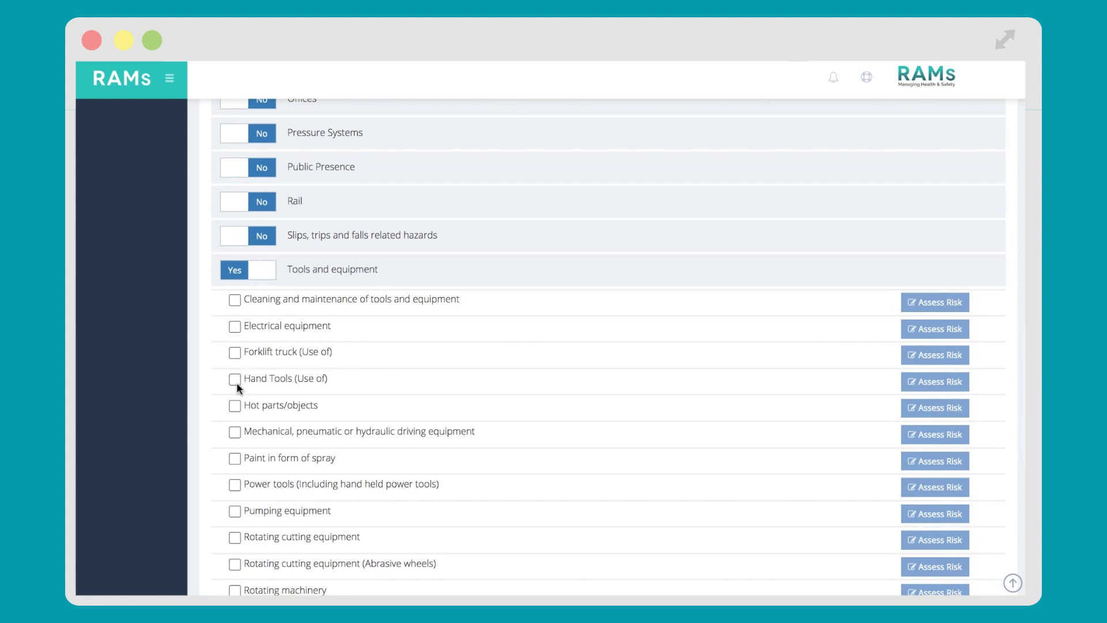
click(236, 381)
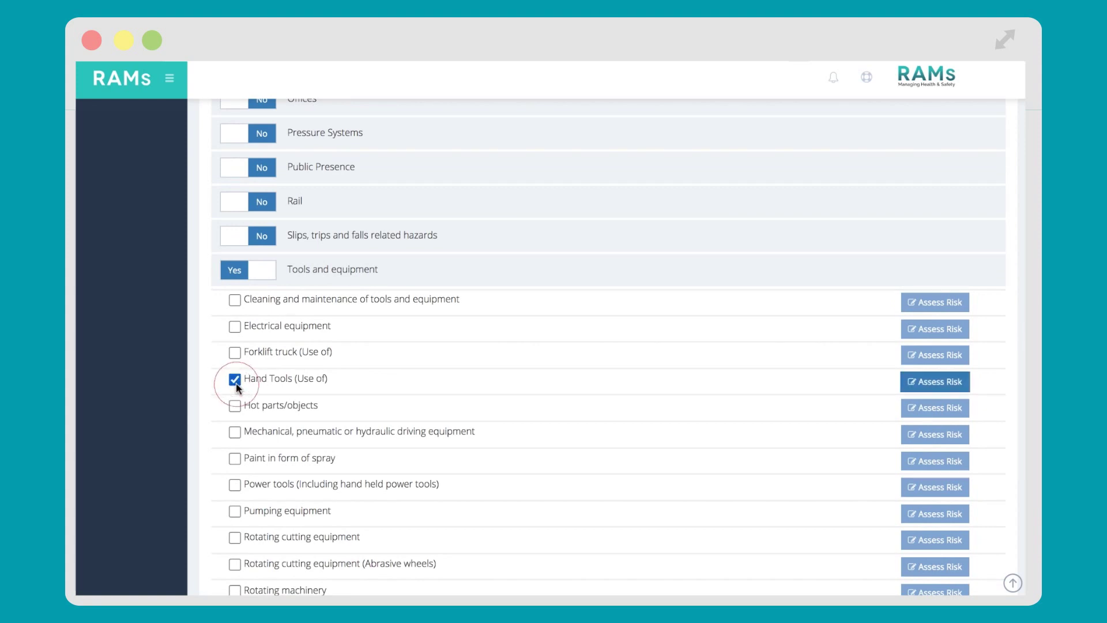
- Open the Hand tools risk assessment for editing and view its rating-12 risk matrix
click(934, 387)
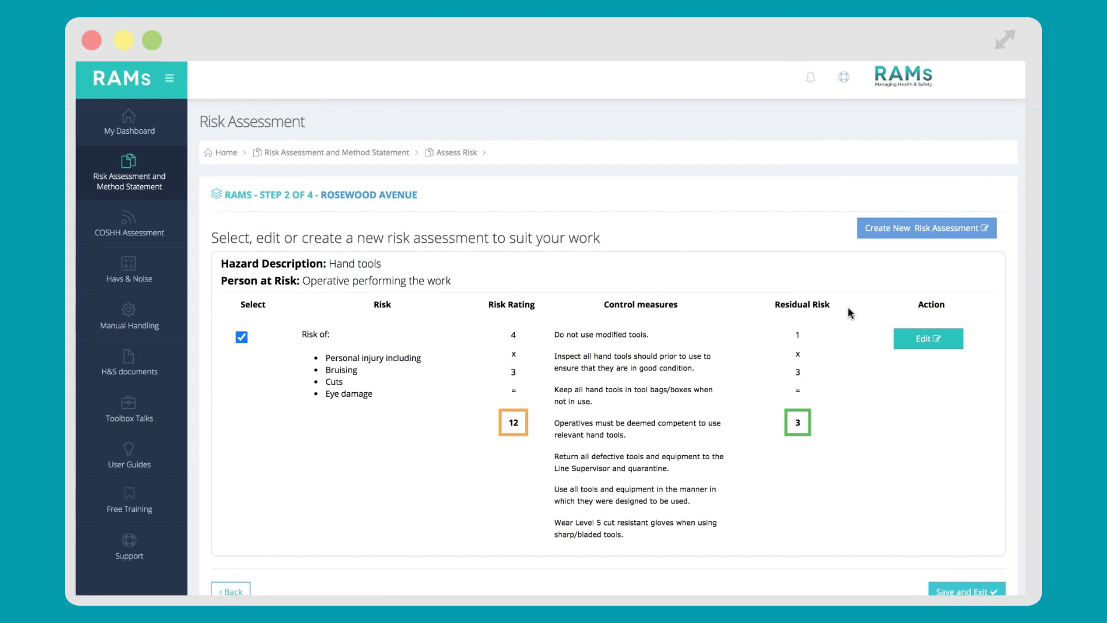
scroll(848, 311, down, 2)
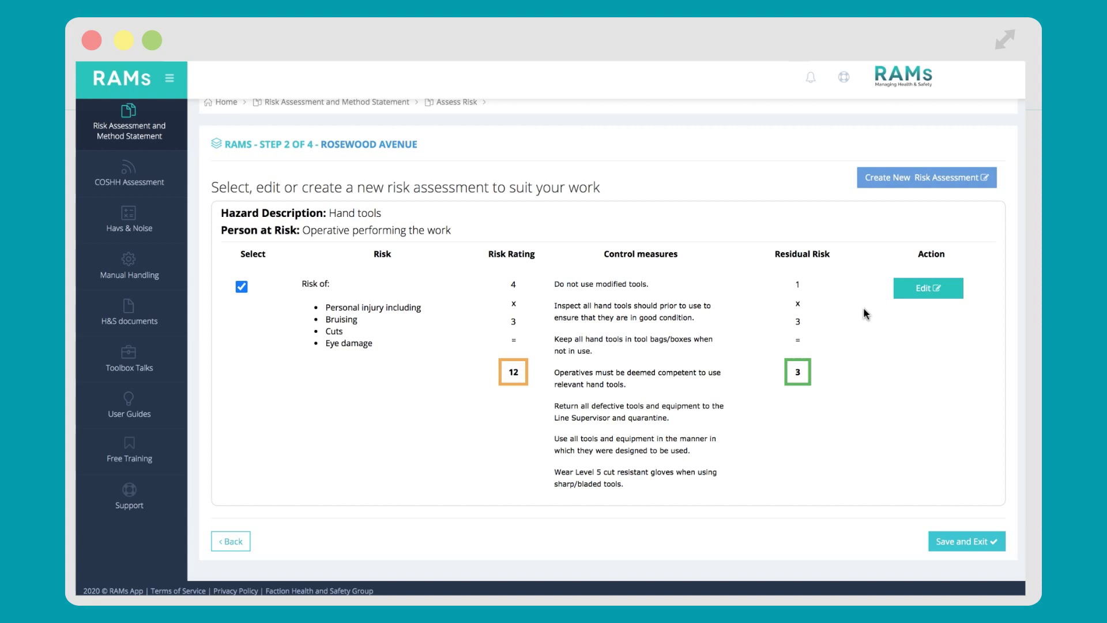
click(925, 296)
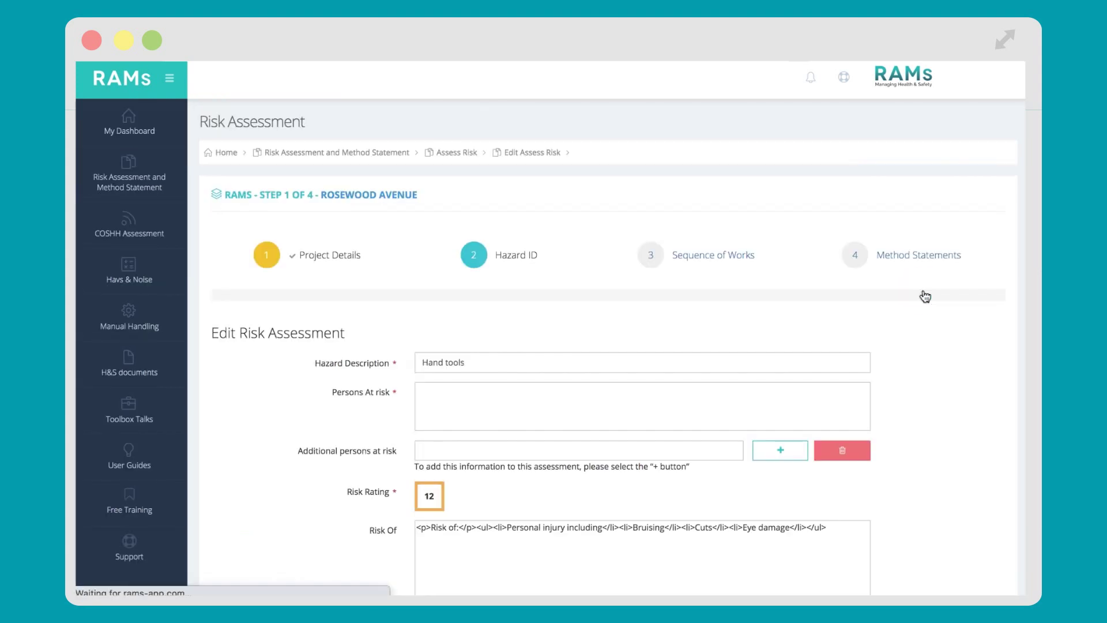
scroll(922, 340, down, 3)
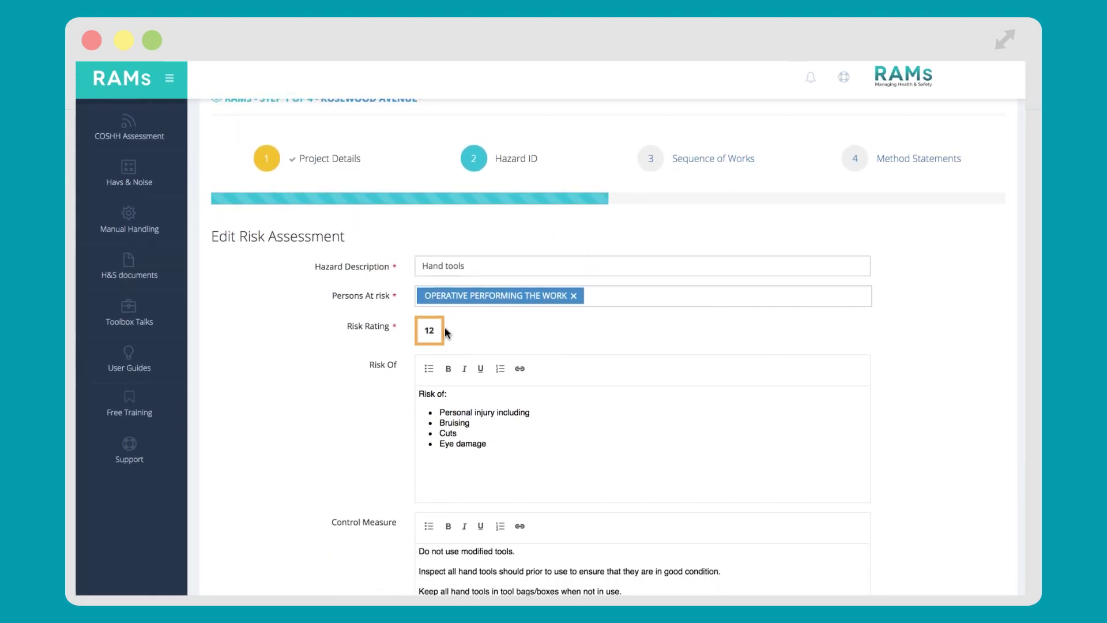
click(434, 334)
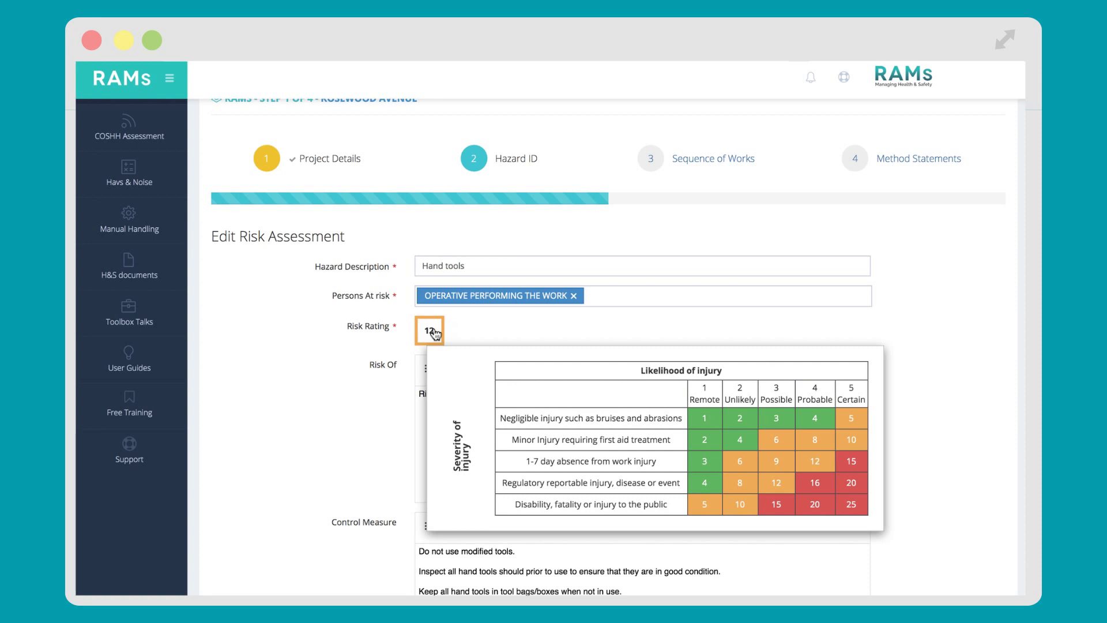
- Save the Hand tools assessment with residual risk 3 and return to the hazard list
scroll(351, 392, down, 3)
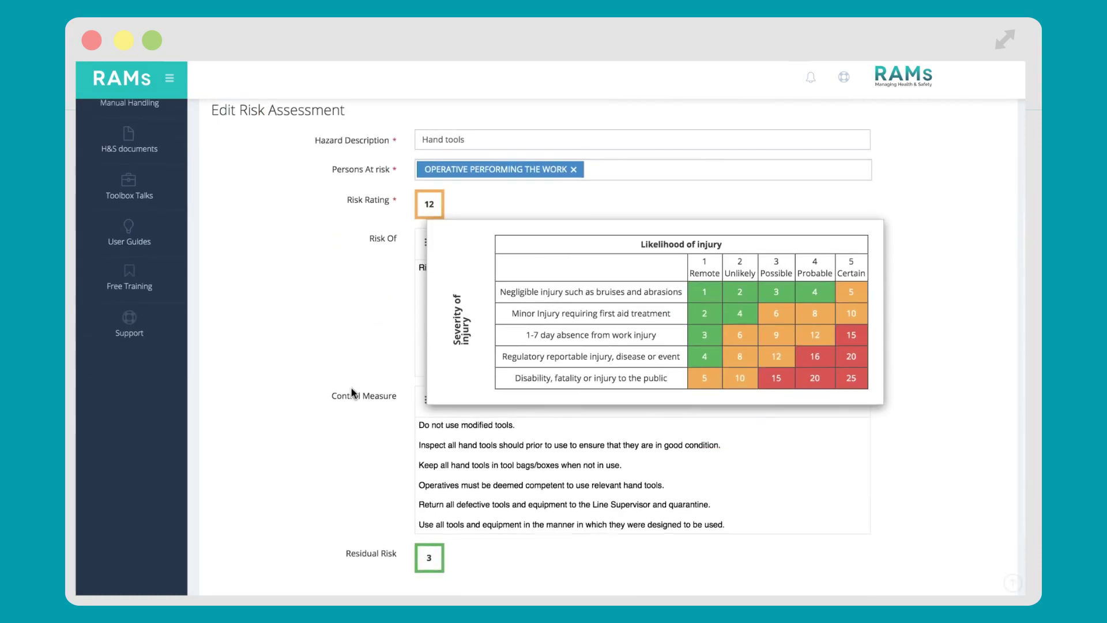
scroll(352, 392, down, 3)
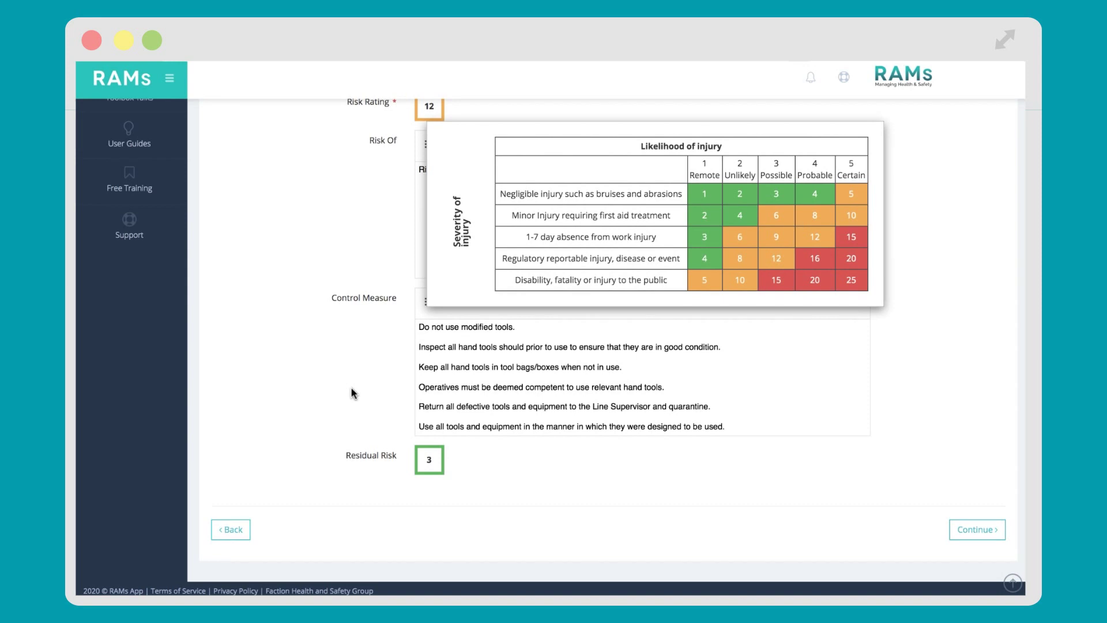
scroll(352, 392, up, 2)
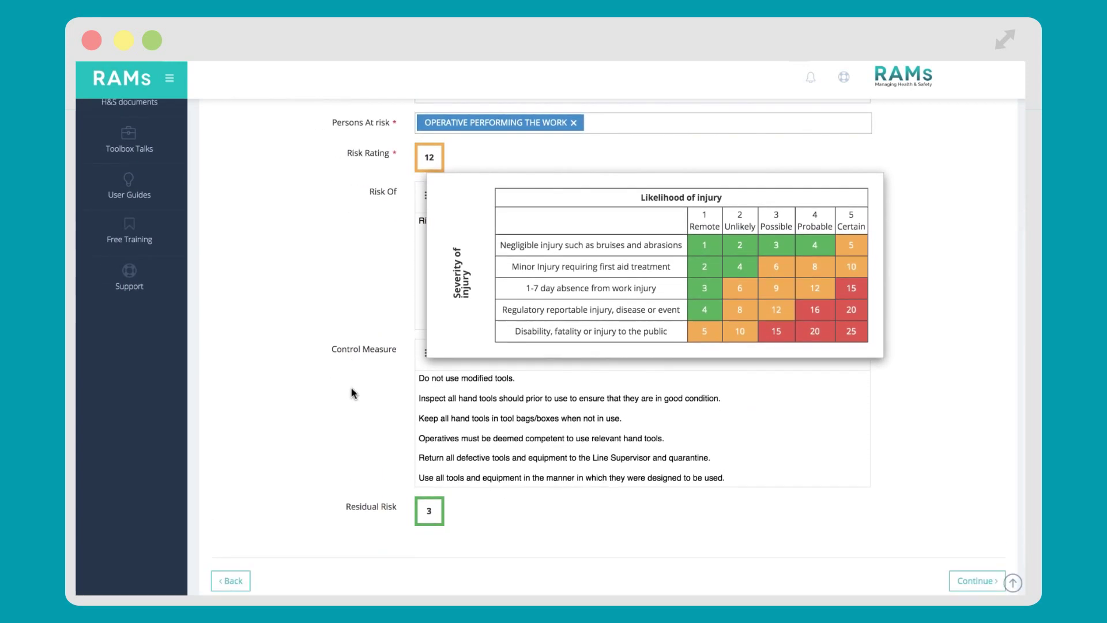
scroll(352, 392, down, 2)
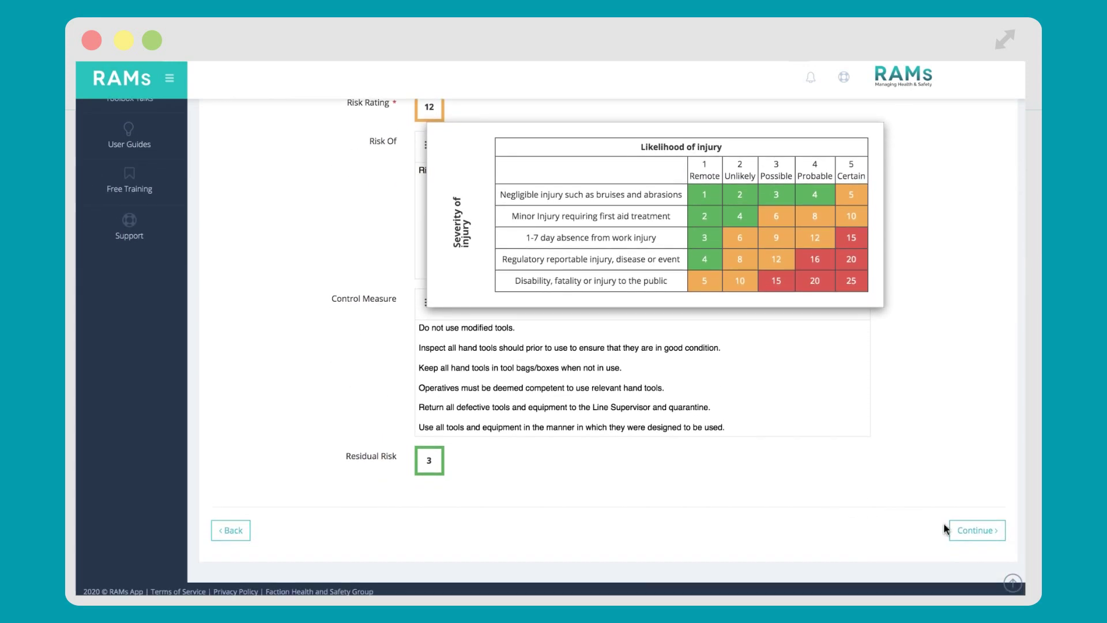
scroll(943, 523, up, 1)
click(975, 539)
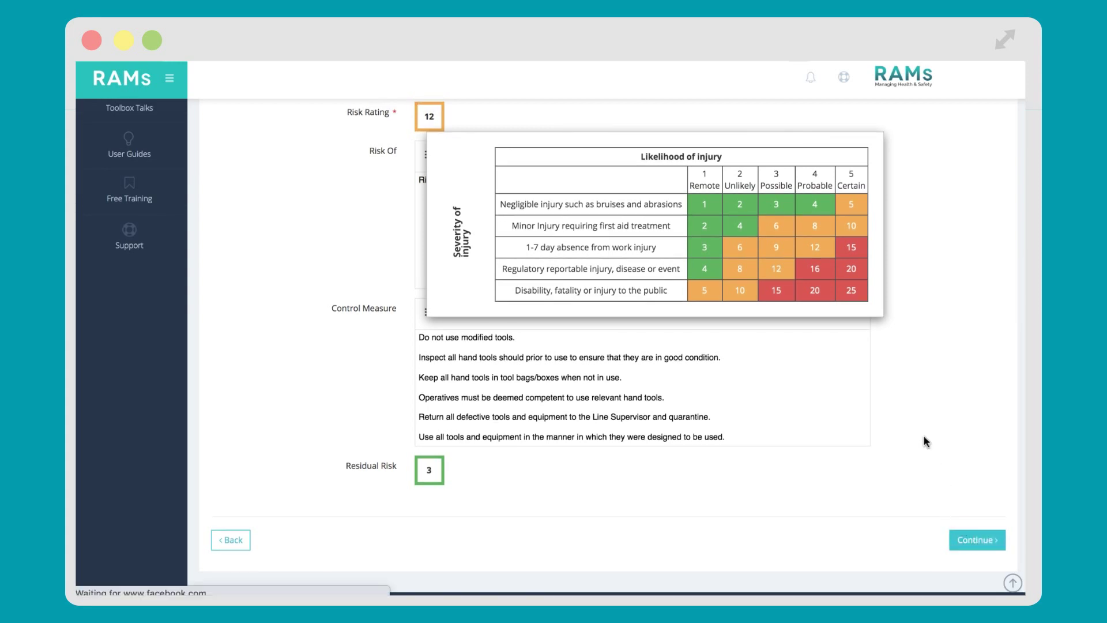
scroll(914, 445, down, 2)
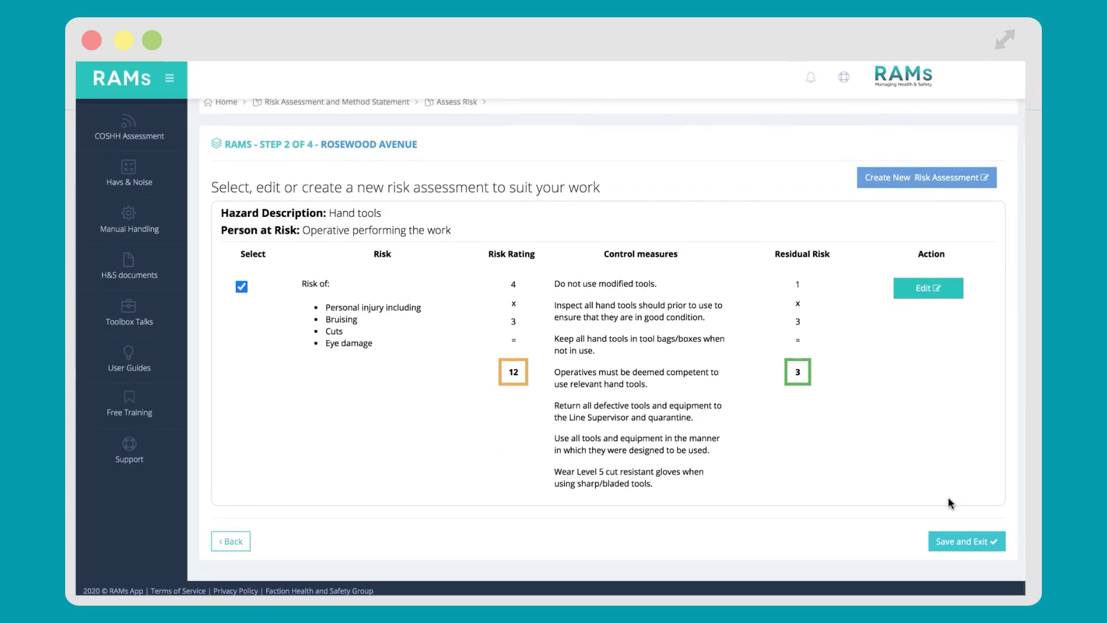
click(958, 542)
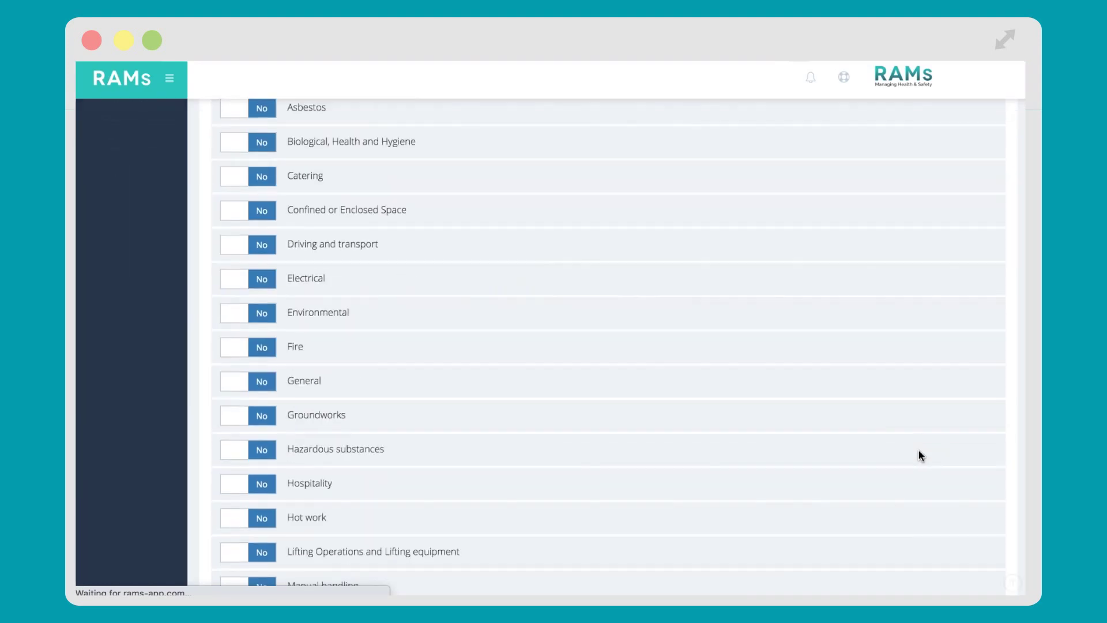
- Open the risk assessments available for Hand Tools (Use of)
scroll(919, 451, down, 15)
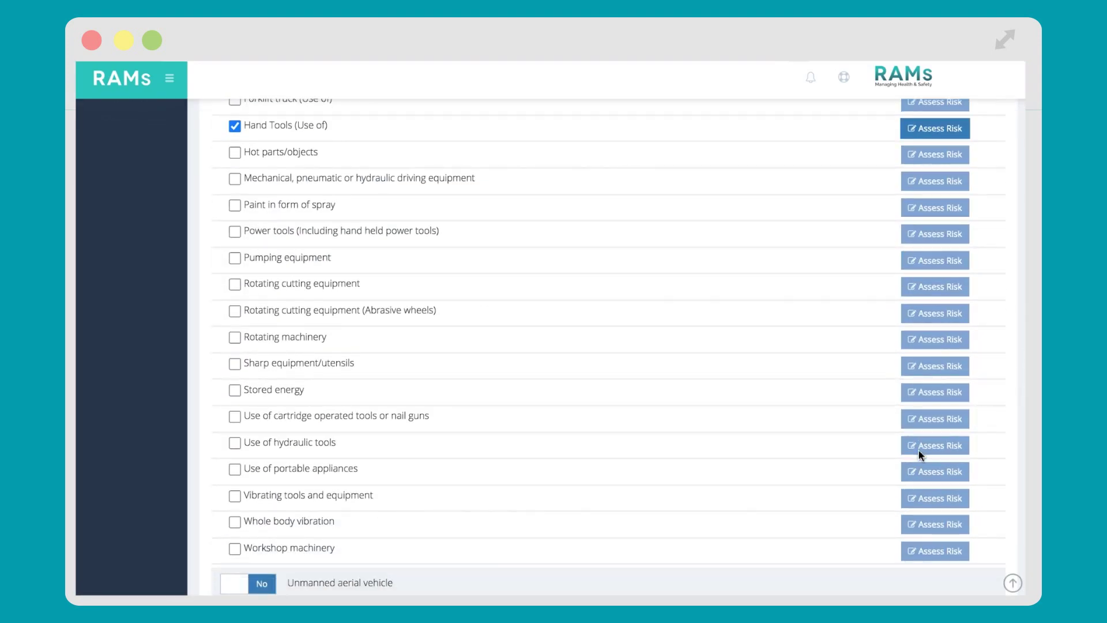
click(917, 129)
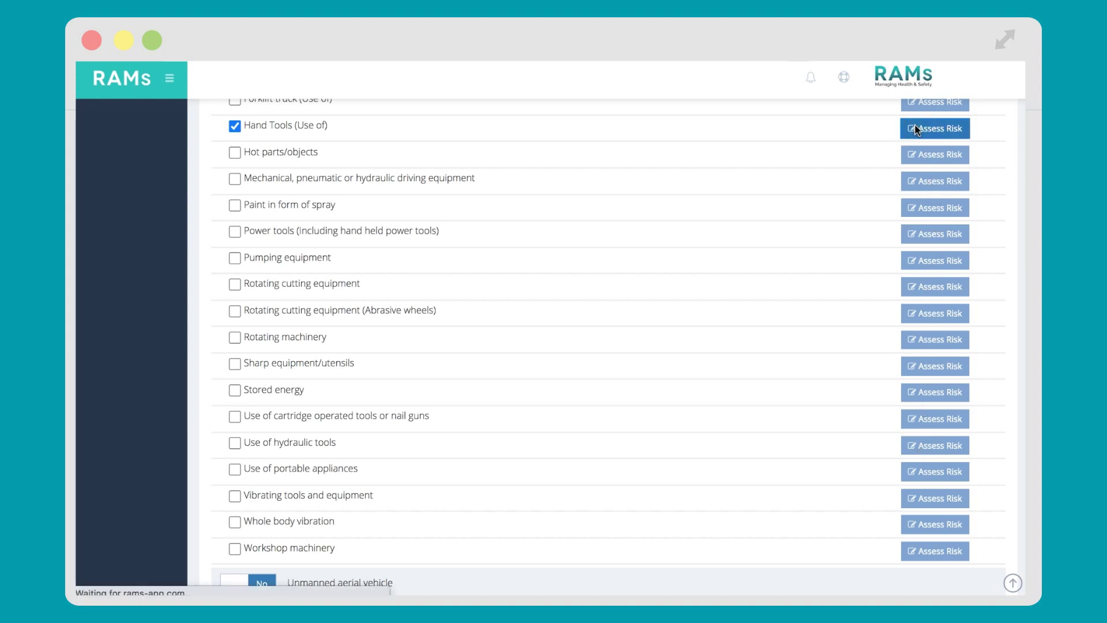
- Create the prefilled Custom Drill assessment, rated 9 with residual 5, and save it
click(923, 229)
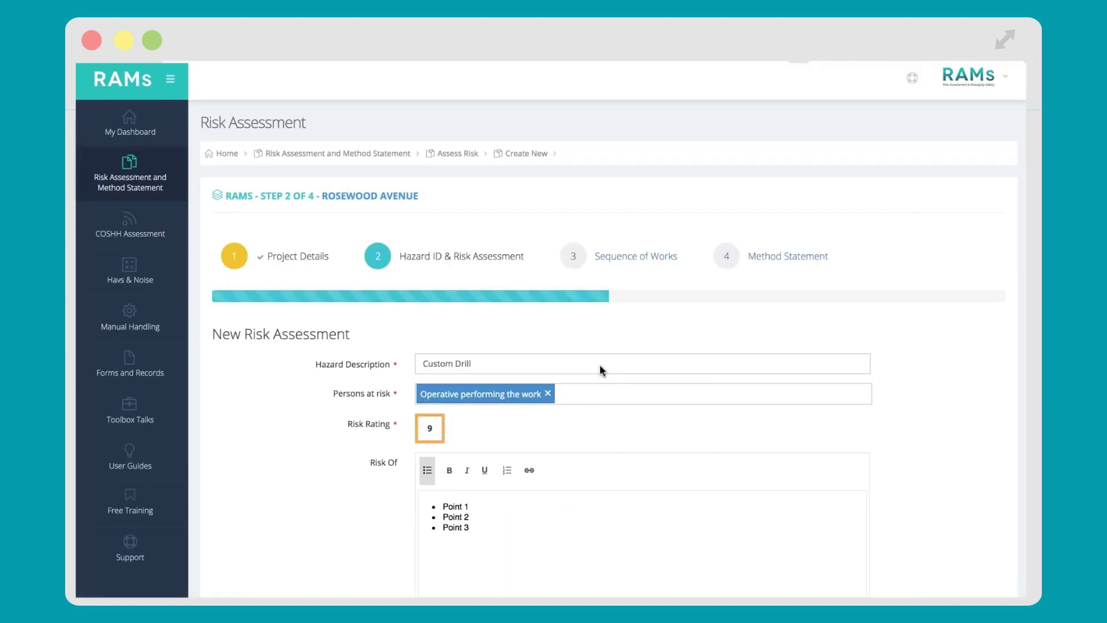
scroll(600, 364, down, 5)
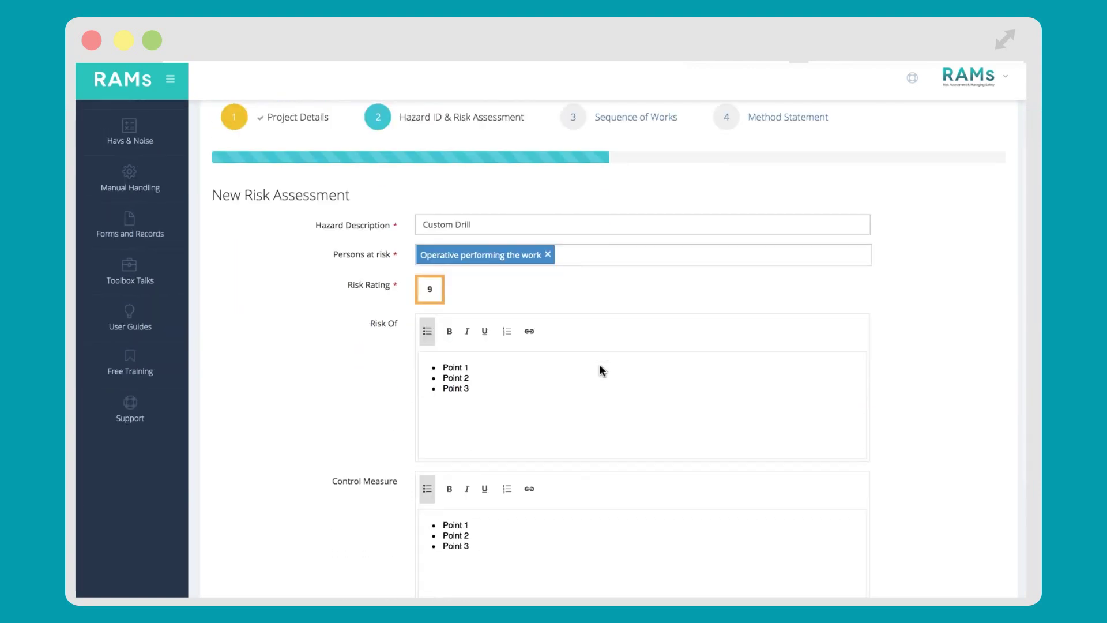
scroll(599, 365, down, 5)
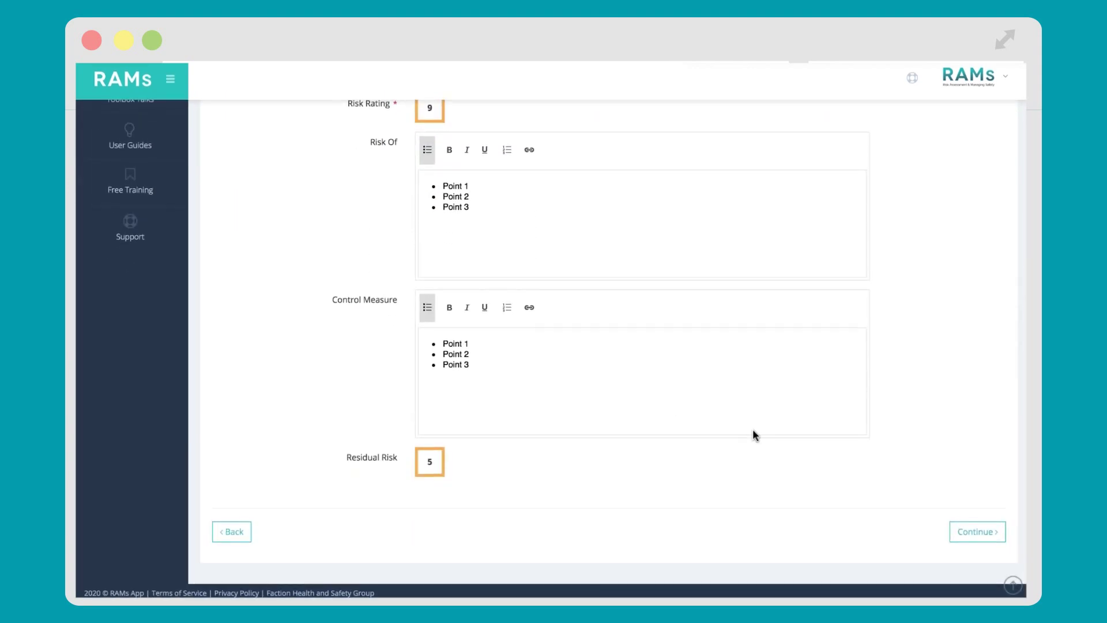
click(969, 532)
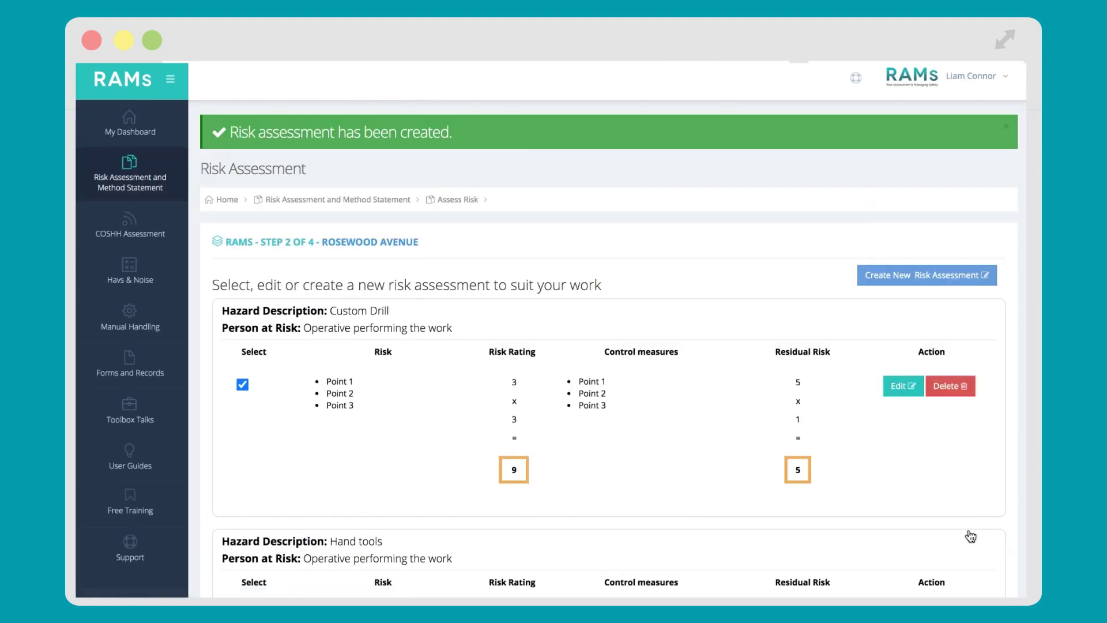
scroll(970, 539, down, 5)
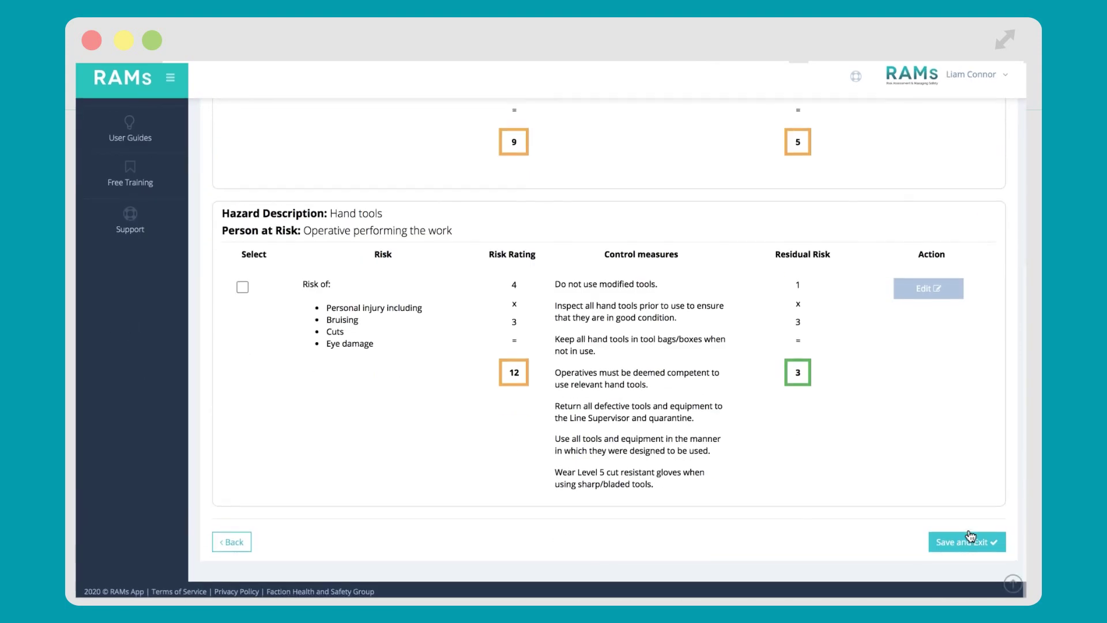
click(969, 544)
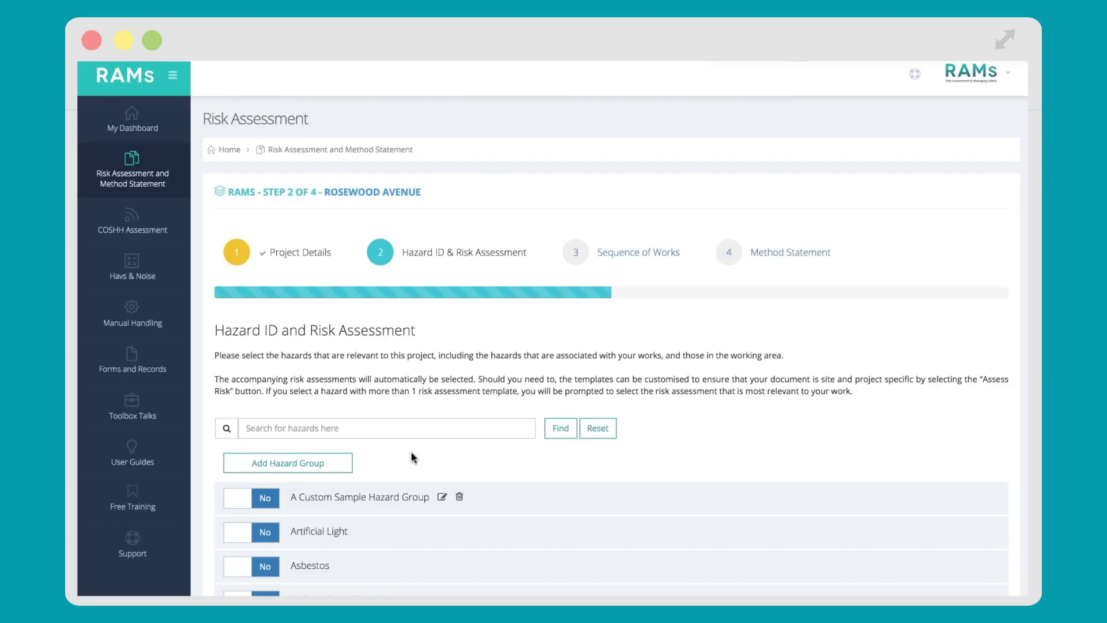
- Switch the custom sample hazard group on to view its hazards, then off again
scroll(412, 453, down, 2)
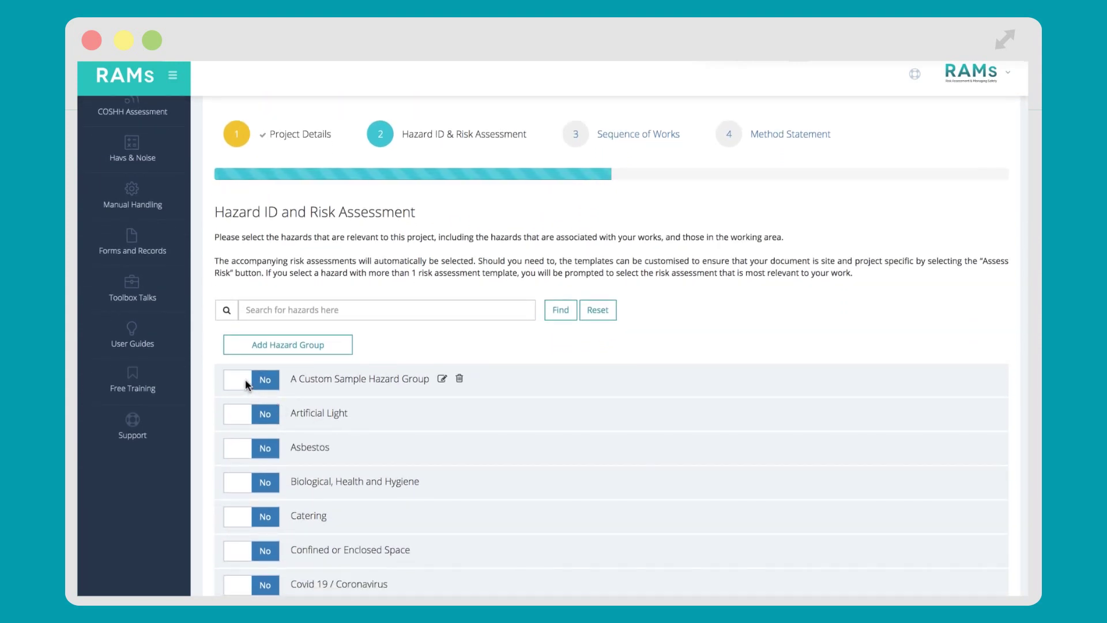
click(246, 383)
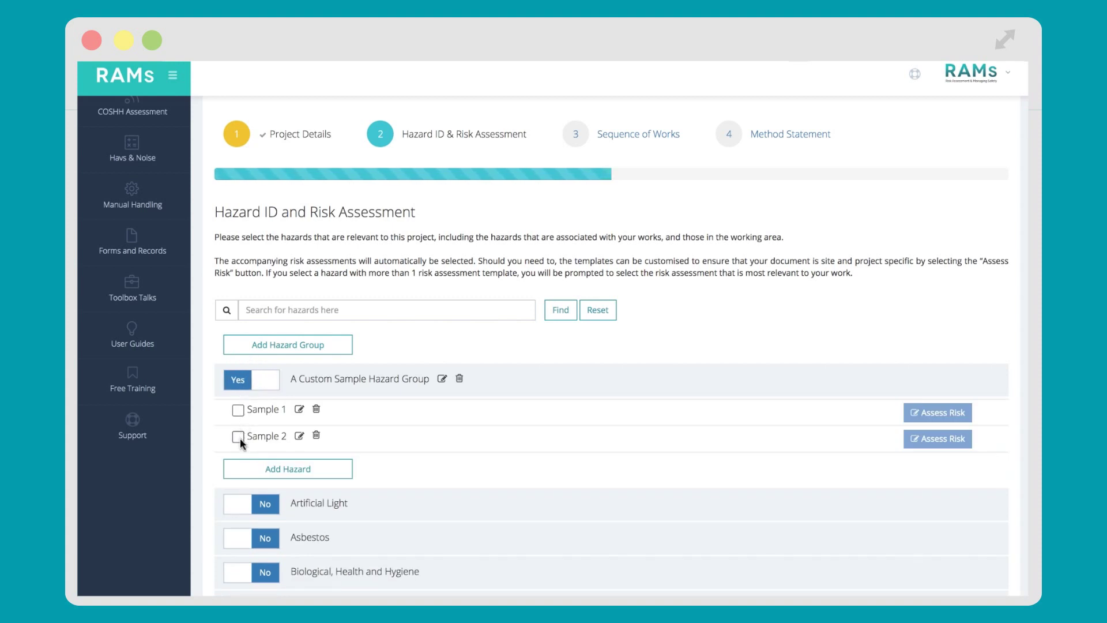
click(239, 383)
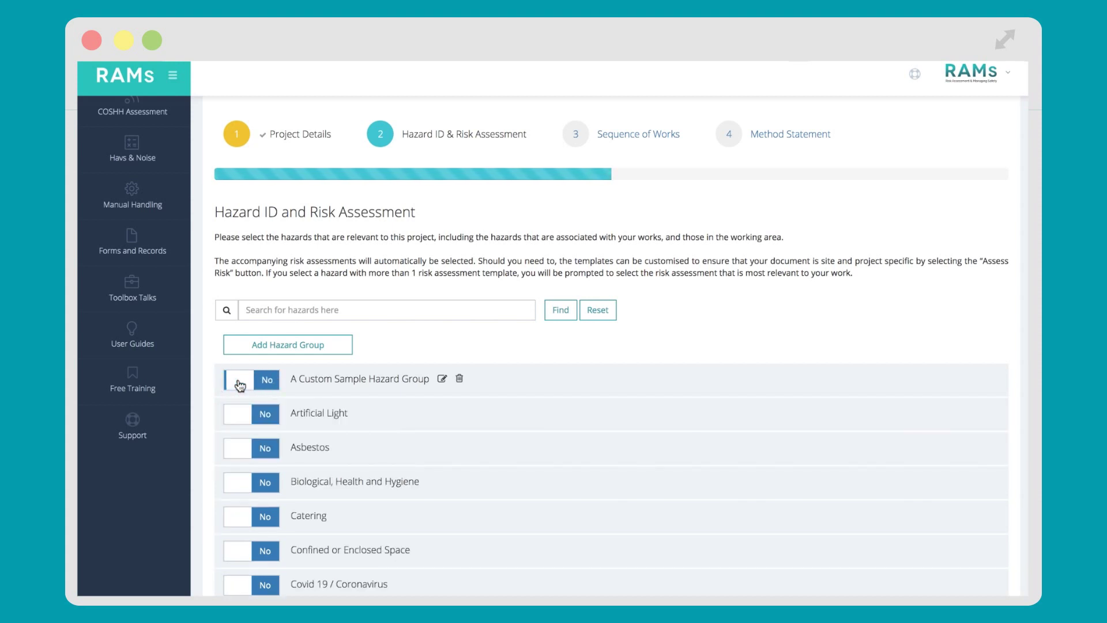
- Untick Hand Tools (Use of) under Tools and equipment
scroll(240, 385, down, 3)
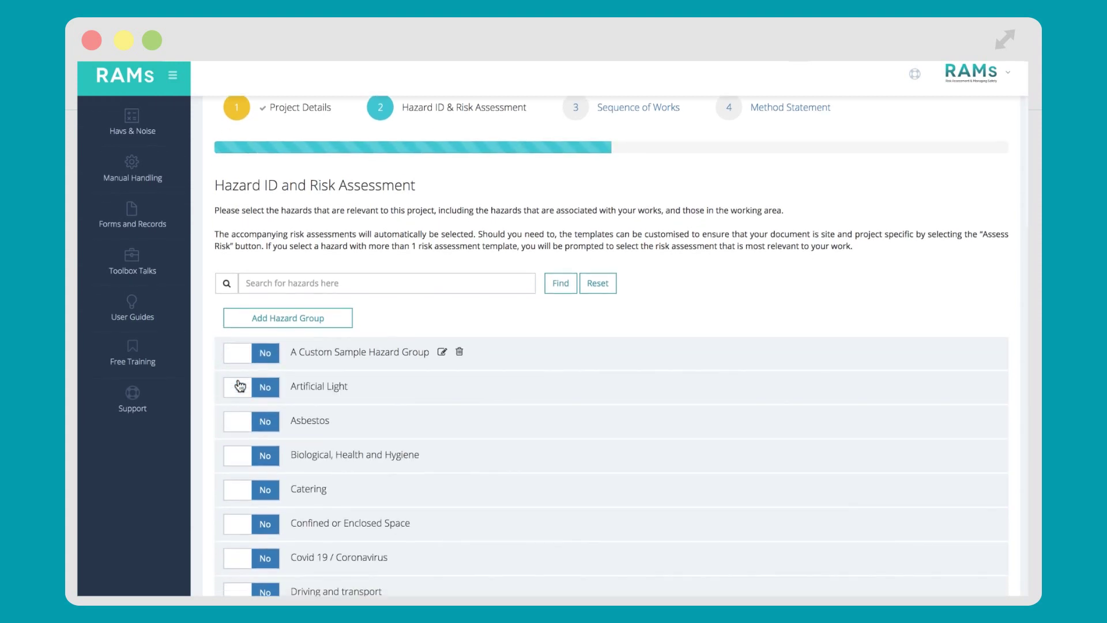
scroll(240, 385, down, 10)
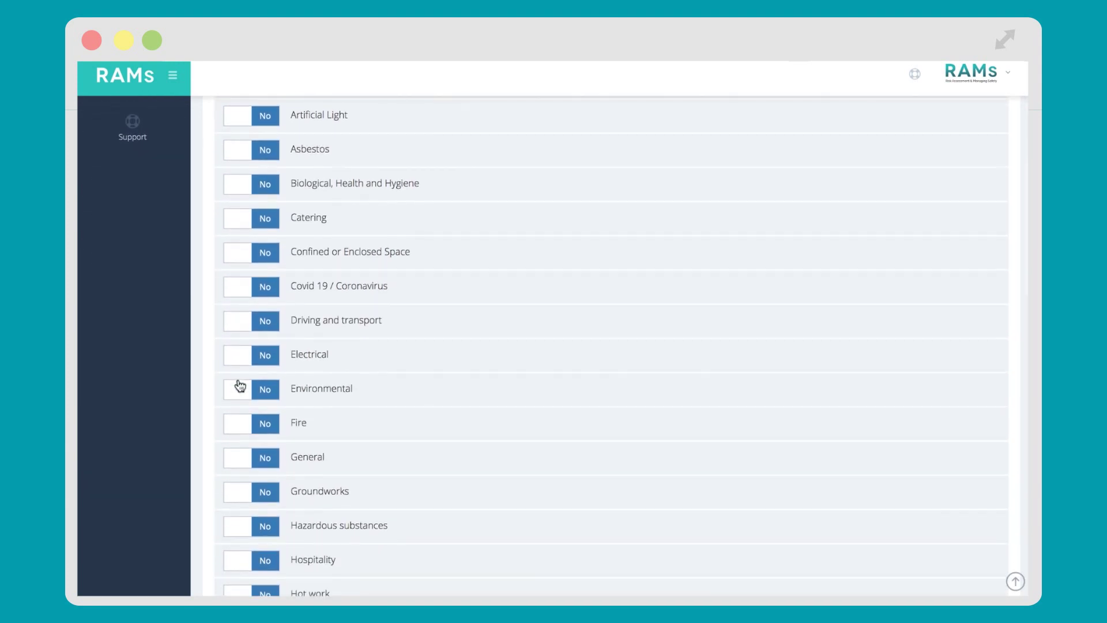
scroll(240, 384, down, 1)
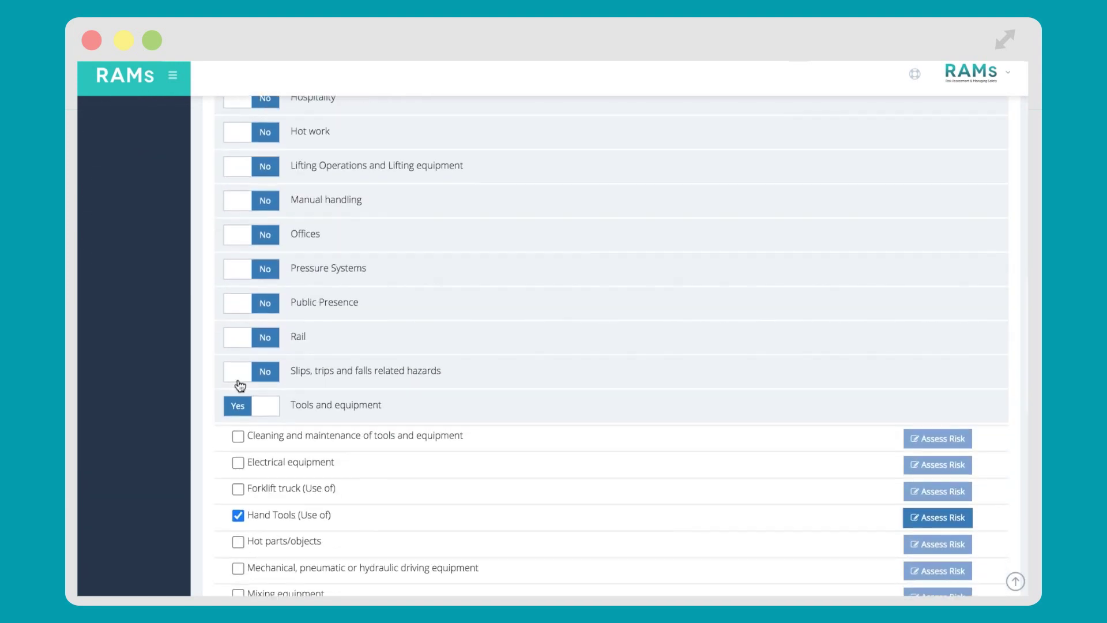
click(237, 515)
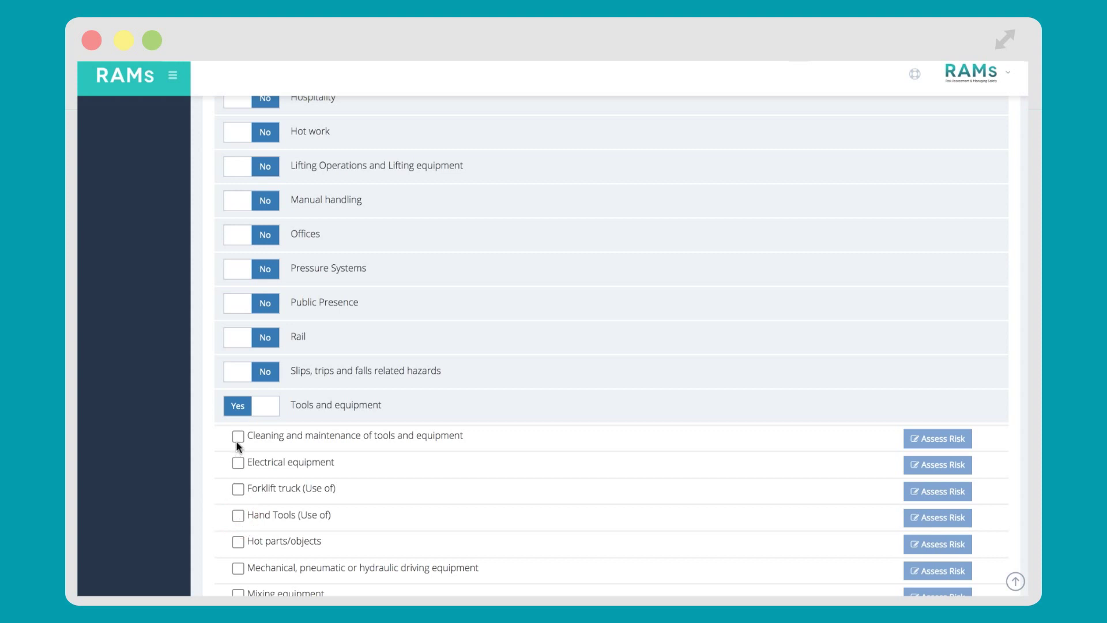
click(238, 407)
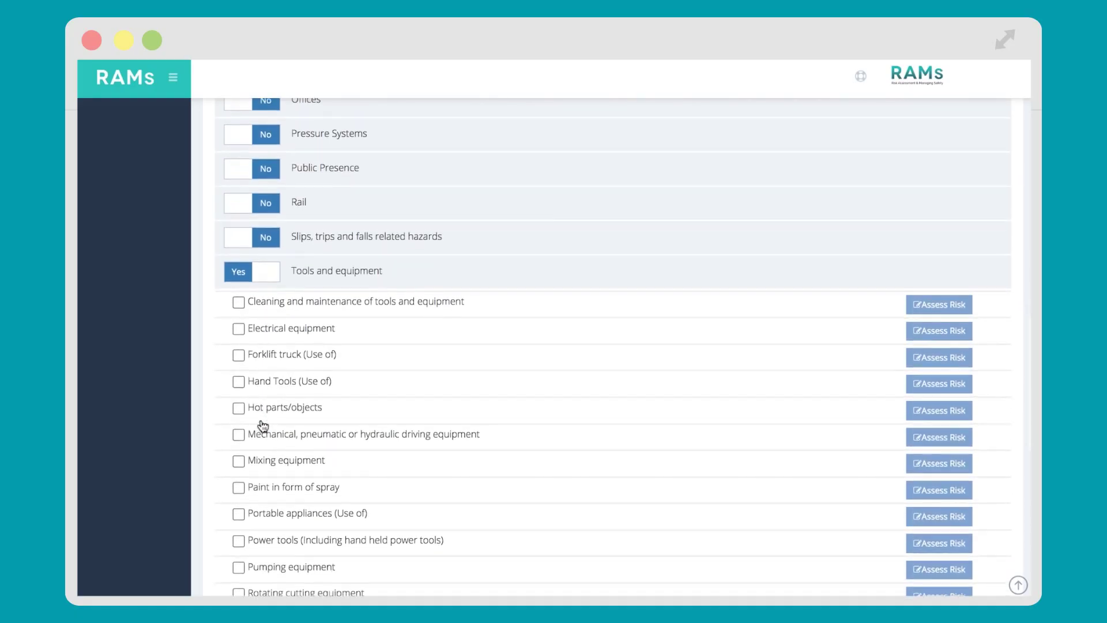
- Tick the Power tools hazard under Tools and equipment
scroll(262, 426, down, 4)
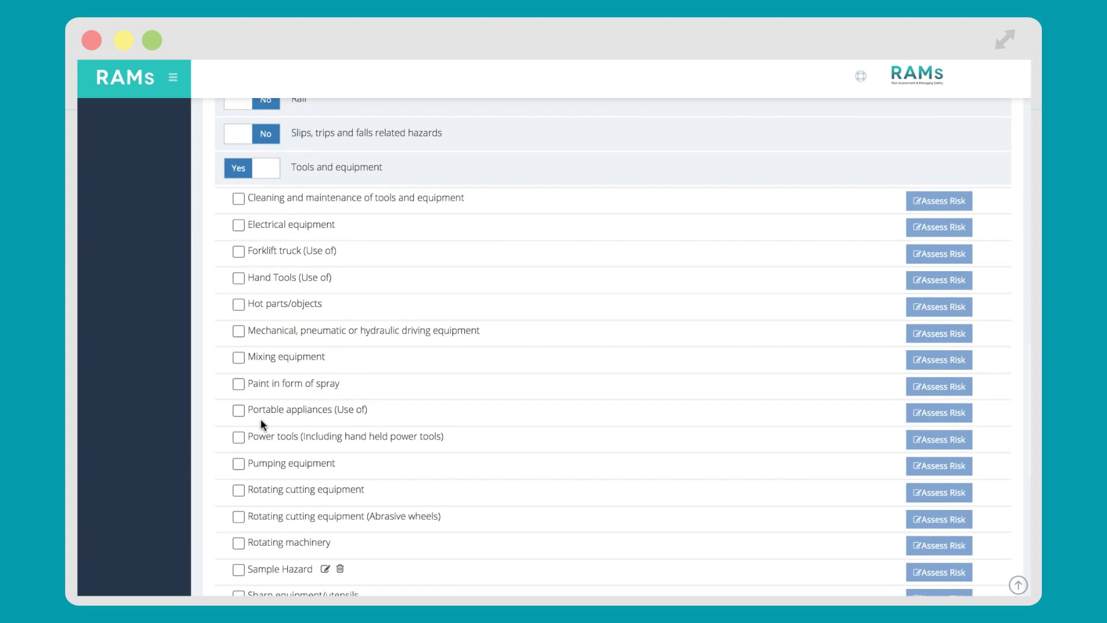
scroll(261, 424, down, 1)
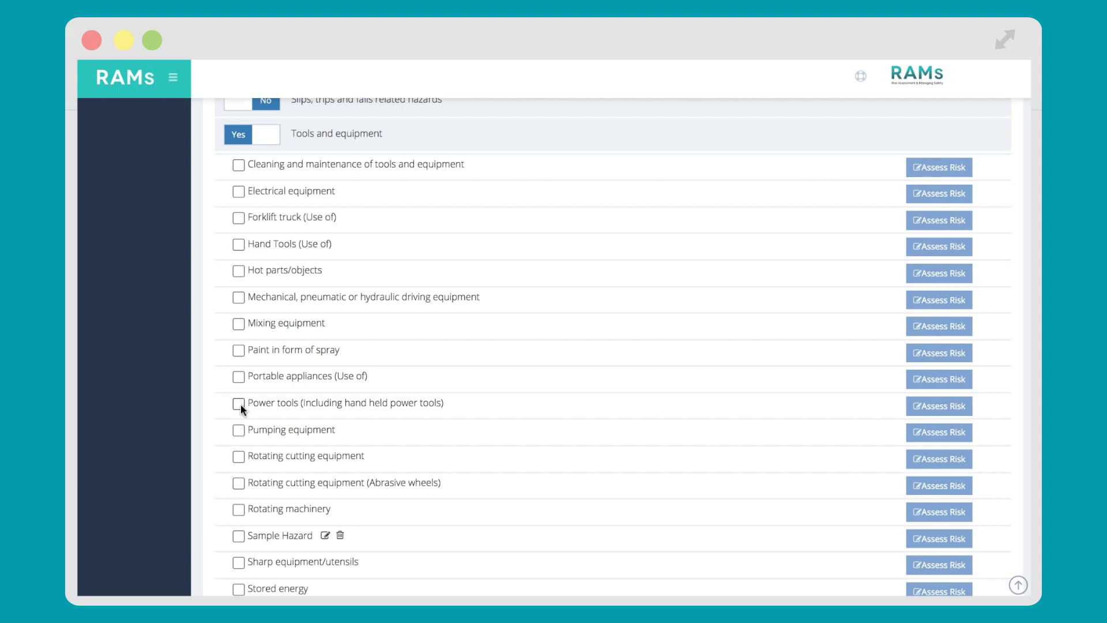
click(240, 404)
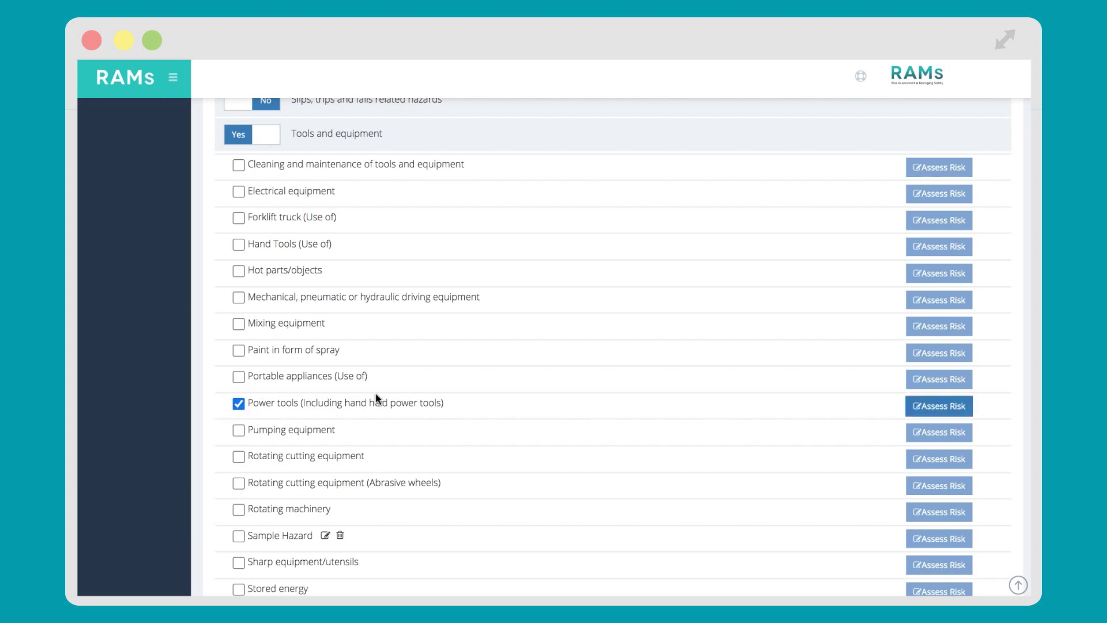
scroll(375, 393, down, 10)
scroll(375, 393, down, 3)
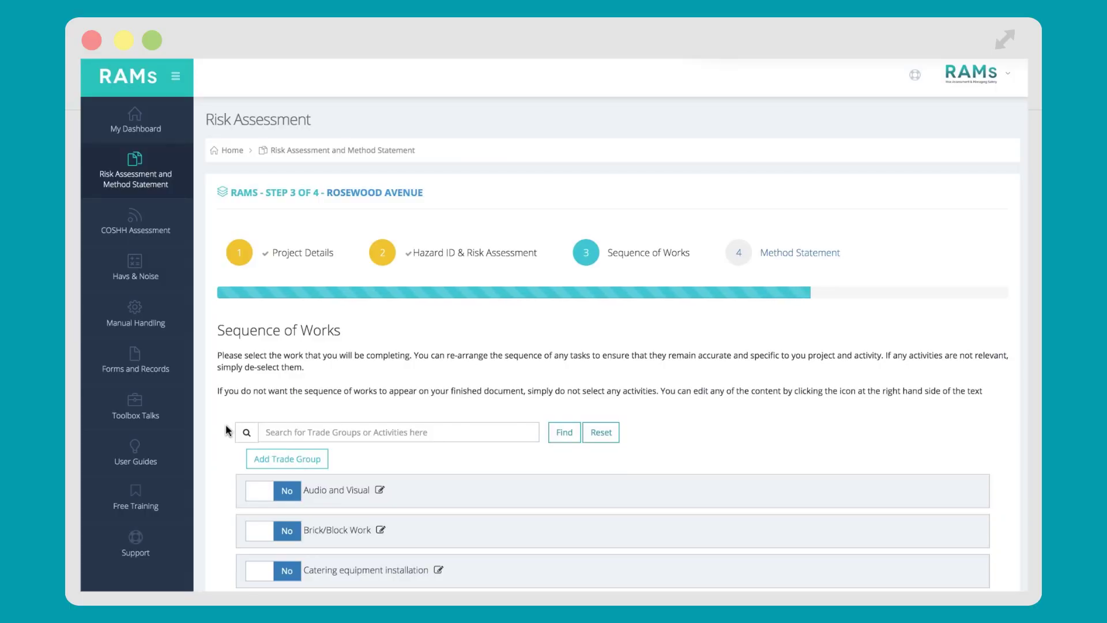
- Set Brick/Block Work and Masonry block work and brickwork to Yes, with all task steps ticked
scroll(228, 430, down, 3)
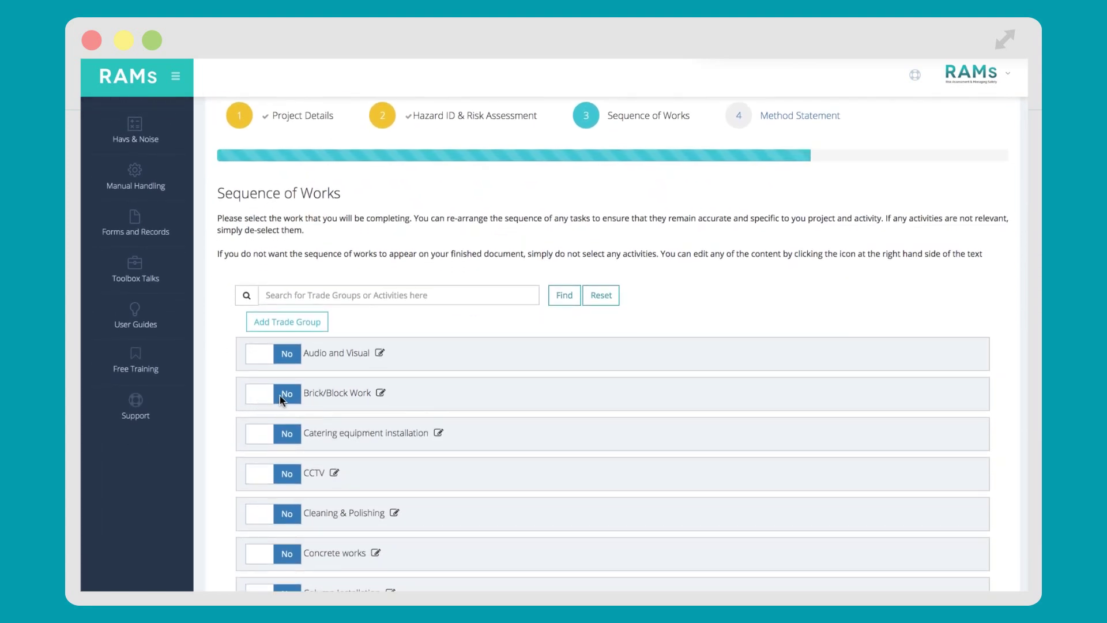
click(275, 396)
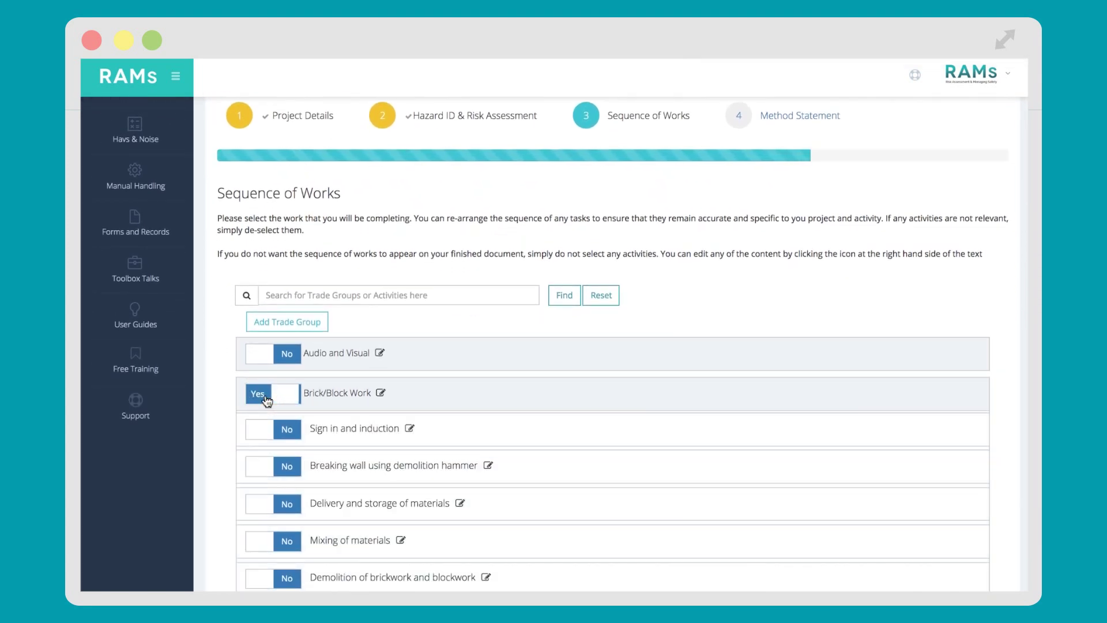
scroll(267, 401, down, 3)
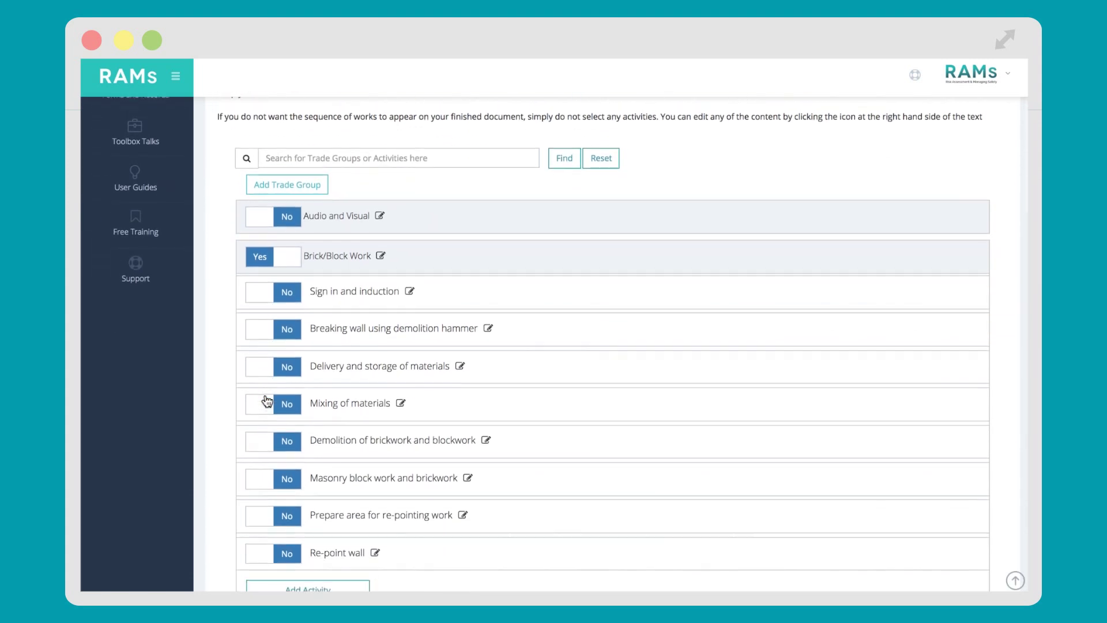
scroll(266, 401, down, 2)
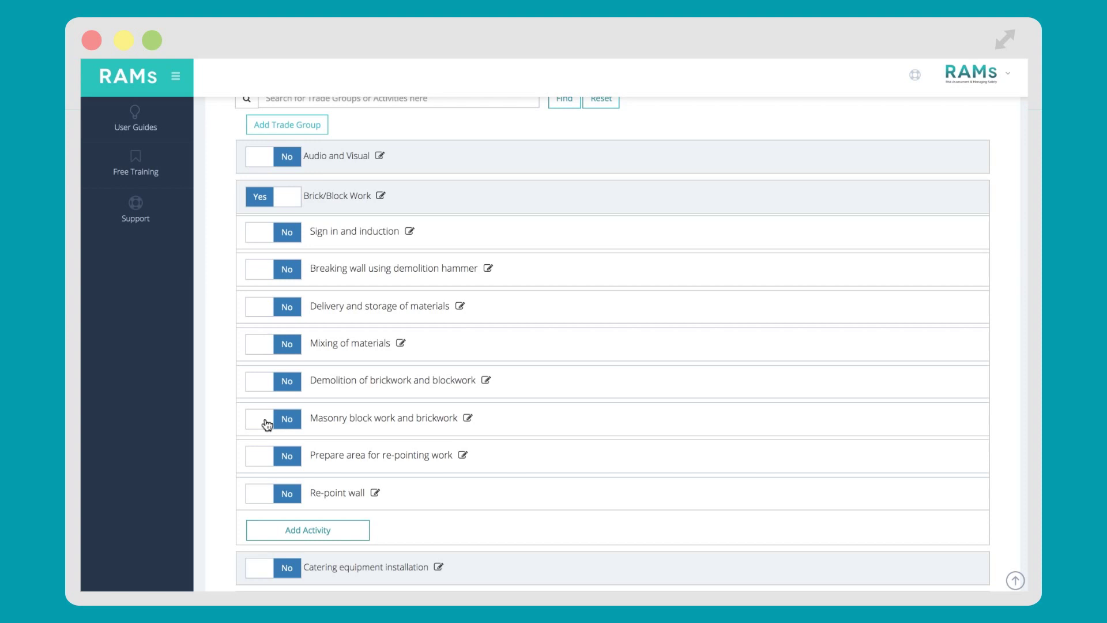
click(267, 426)
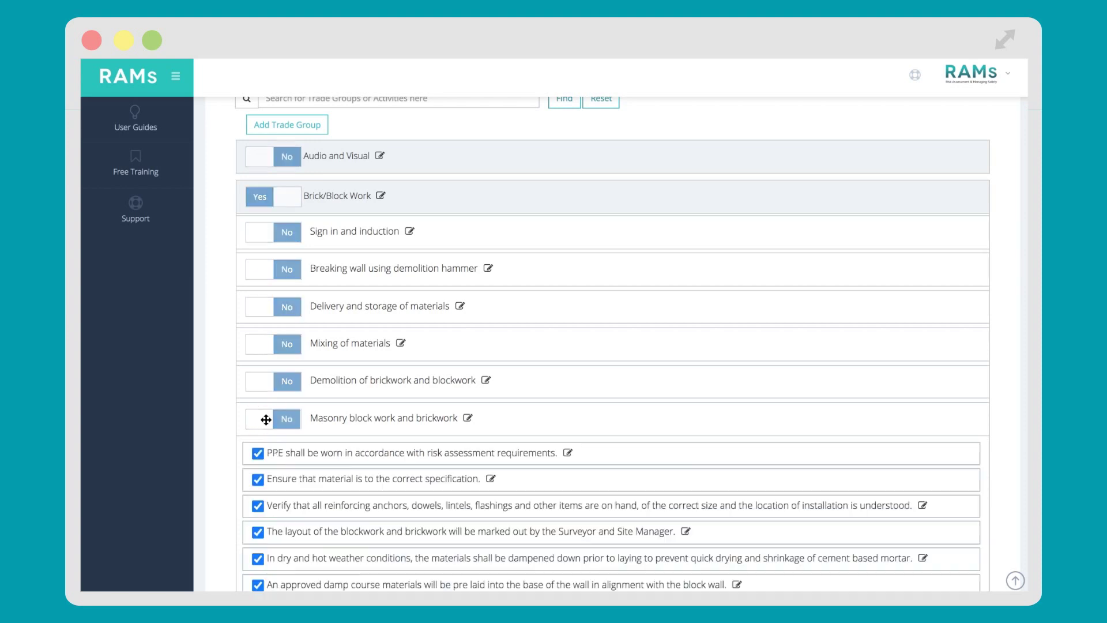
scroll(267, 425, down, 2)
scroll(268, 426, down, 12)
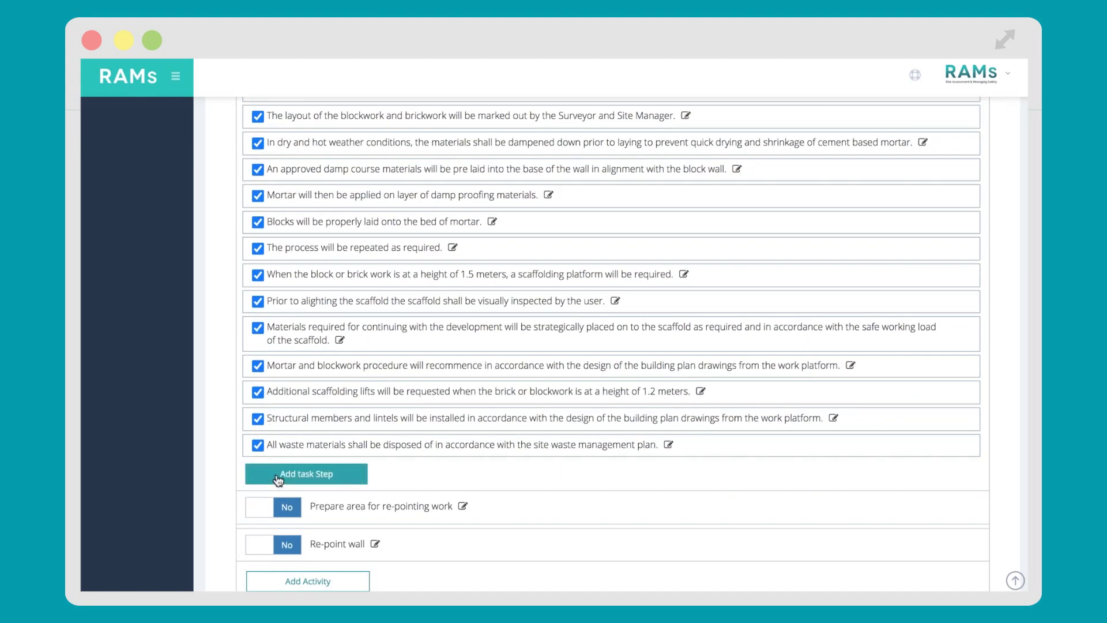
- Remove the Structural members and lintels step's final full stop for this project only, then move PPE below Ensure material
click(278, 476)
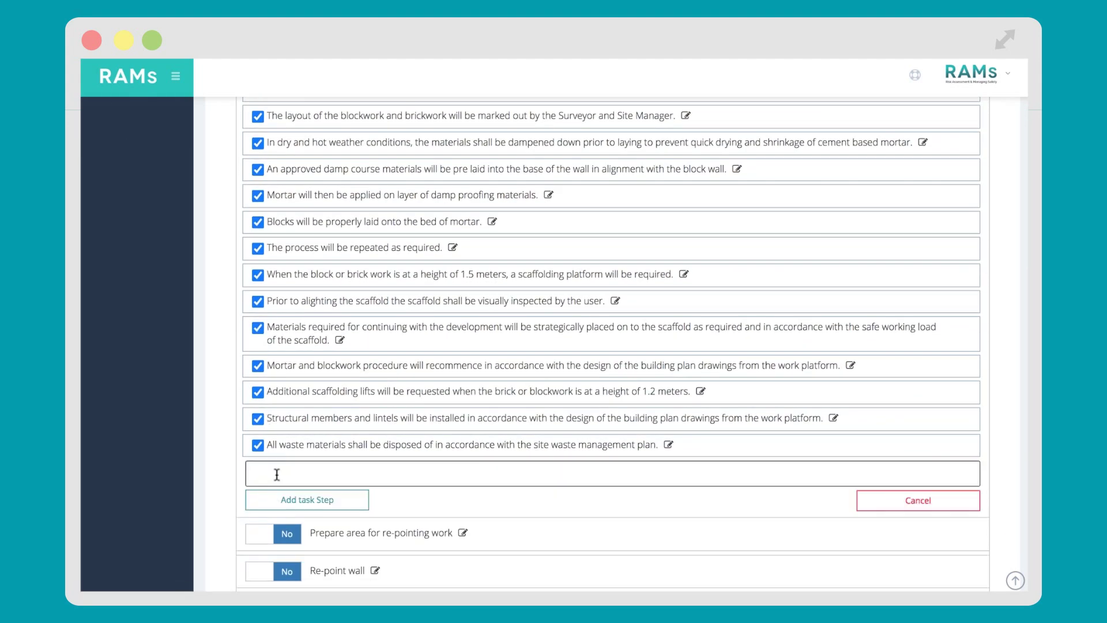
click(888, 500)
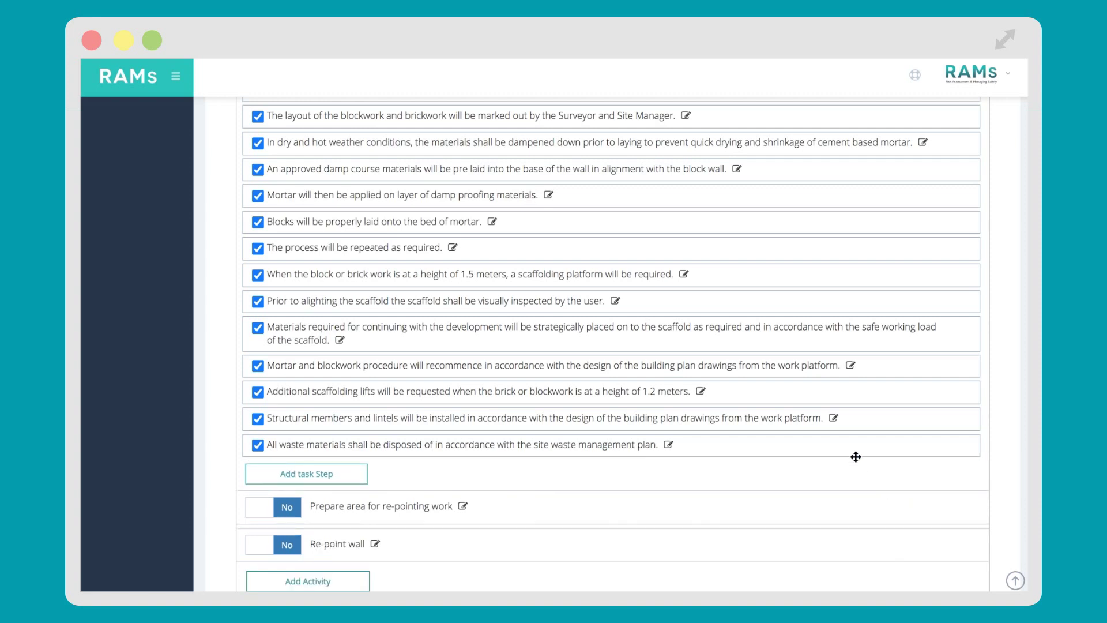
click(834, 418)
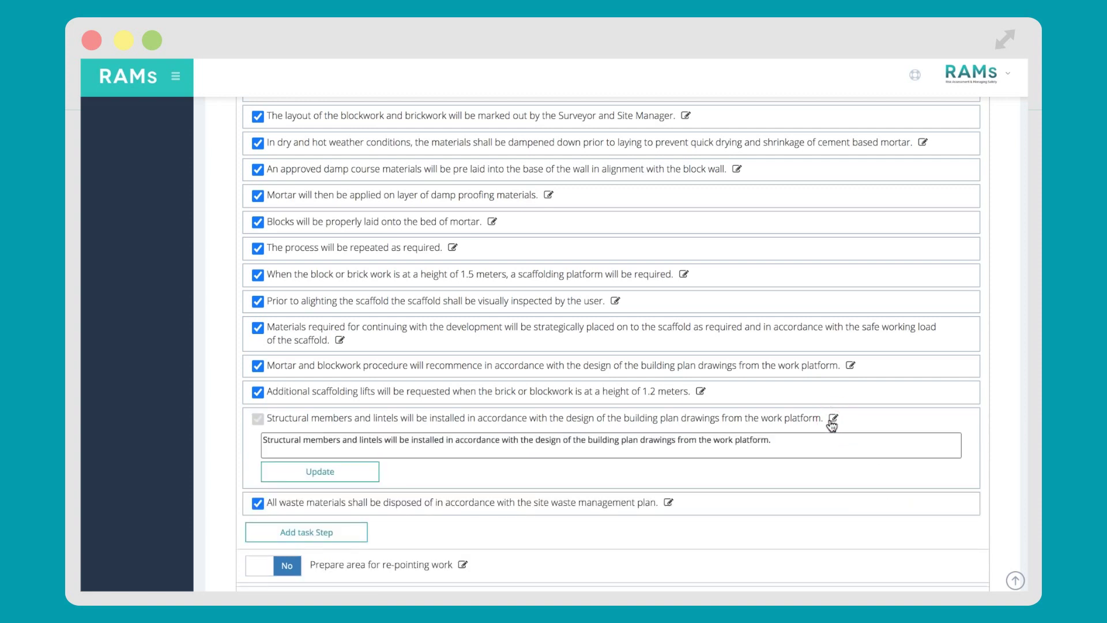
click(806, 440)
key(BackSpace)
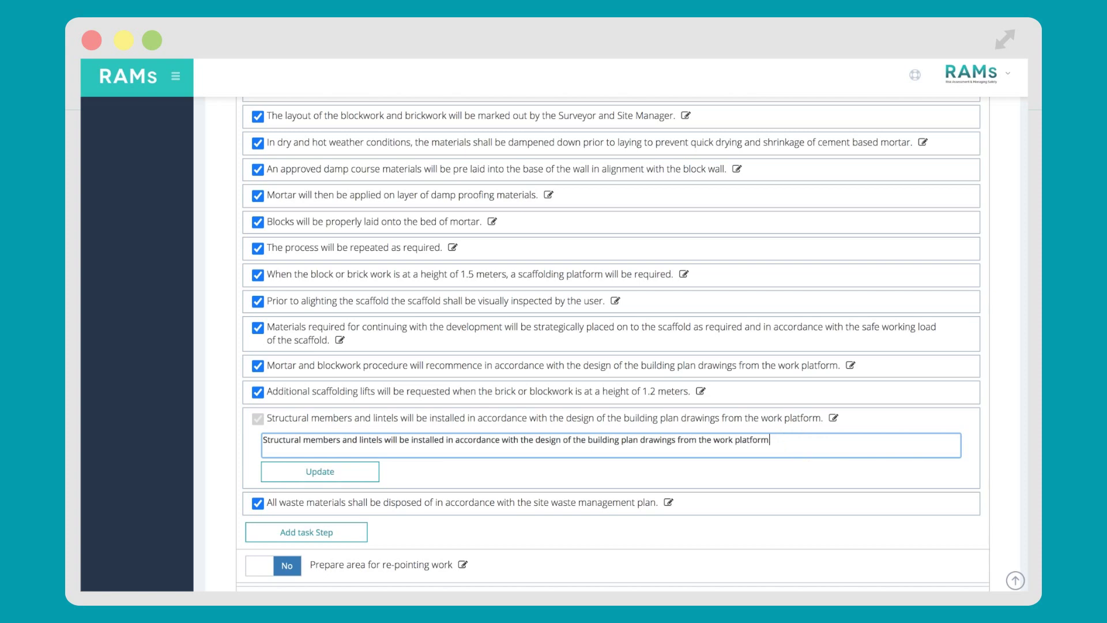
click(363, 477)
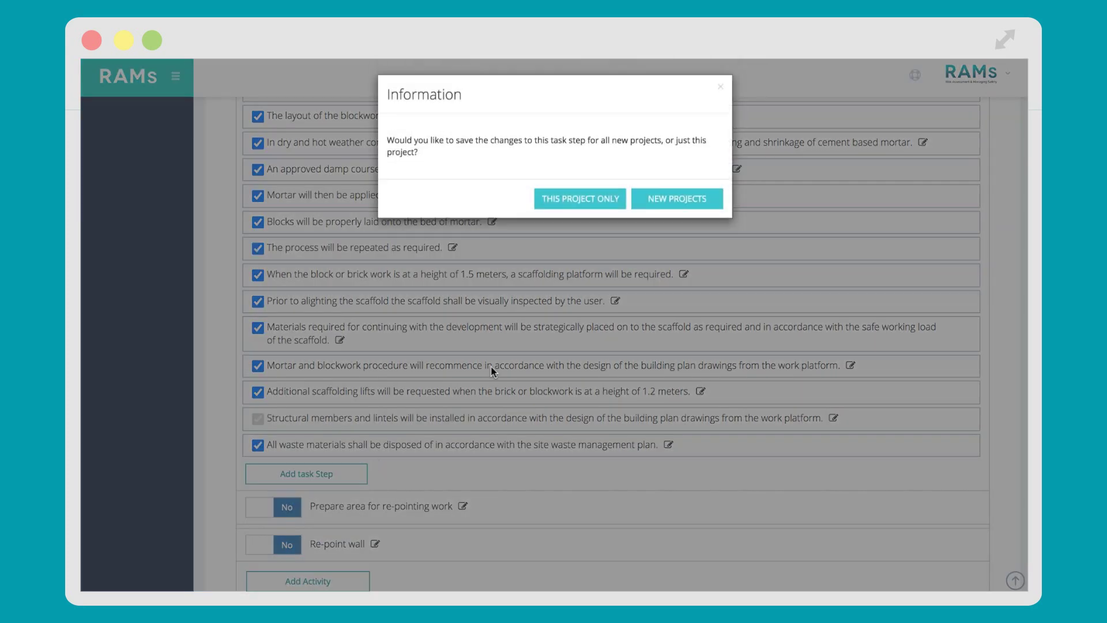
click(594, 198)
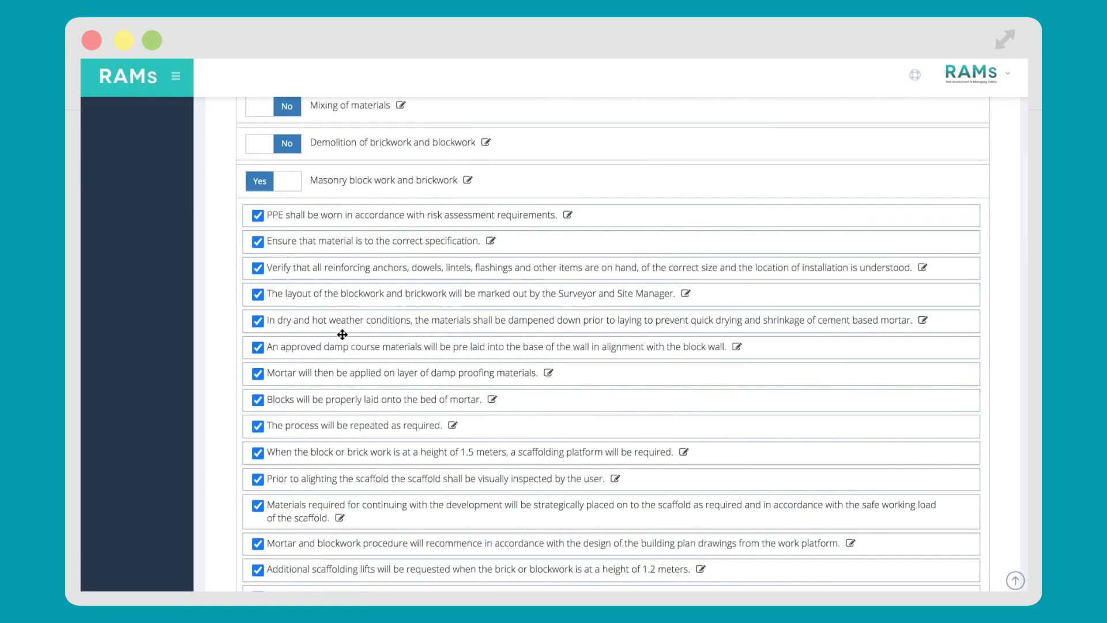
scroll(345, 323, up, 1)
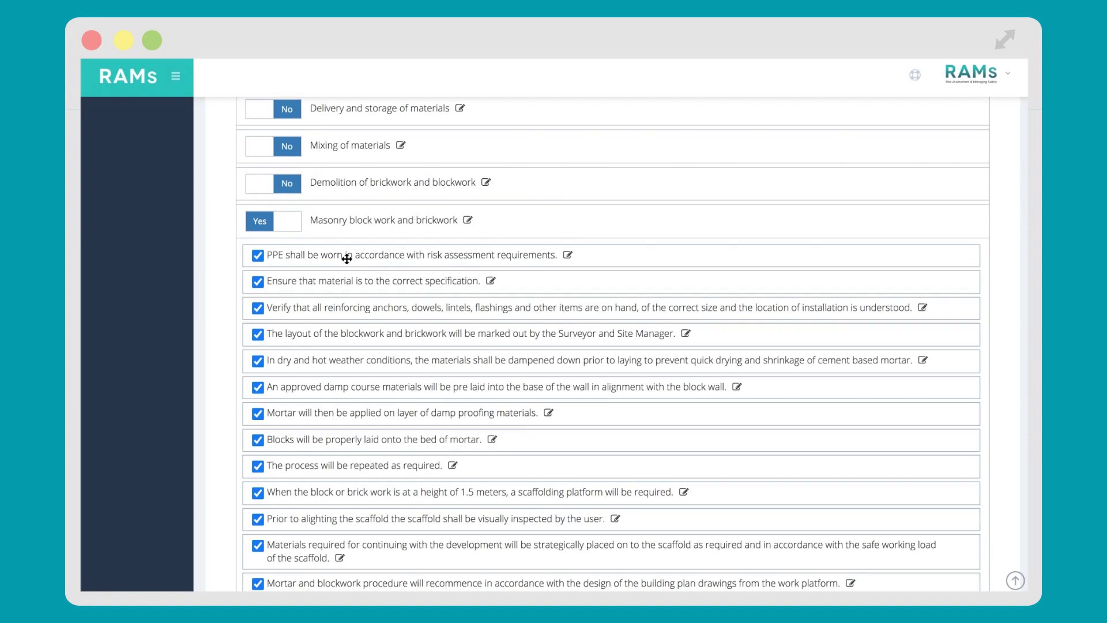
drag(346, 259, 346, 323)
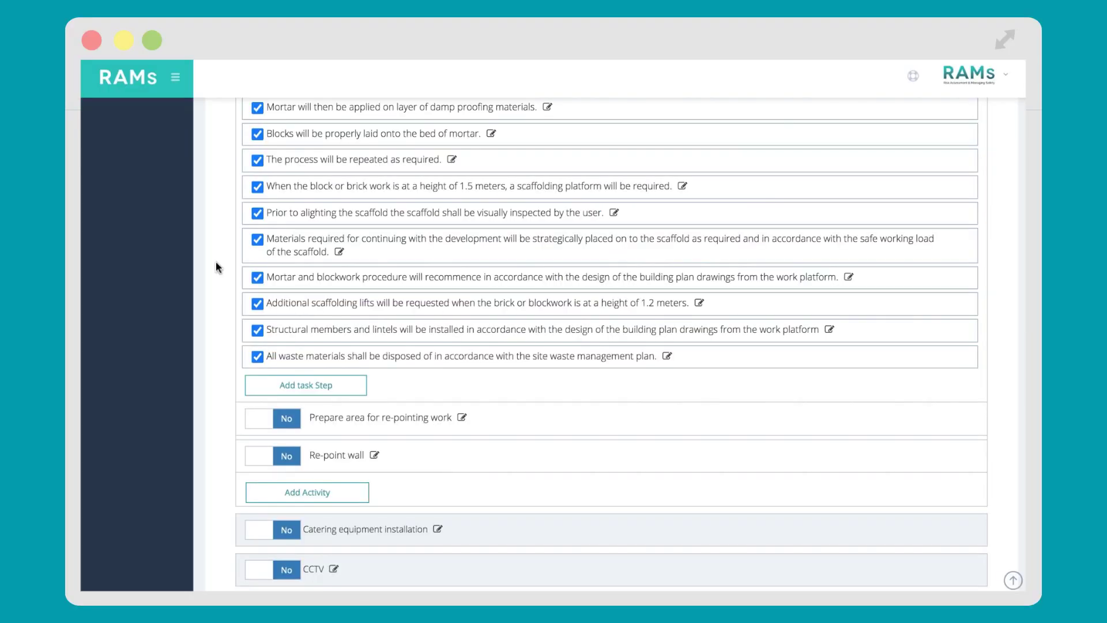
- Deselect the Masonry activity and the Brick/Block Work trade group
scroll(218, 266, up, 5)
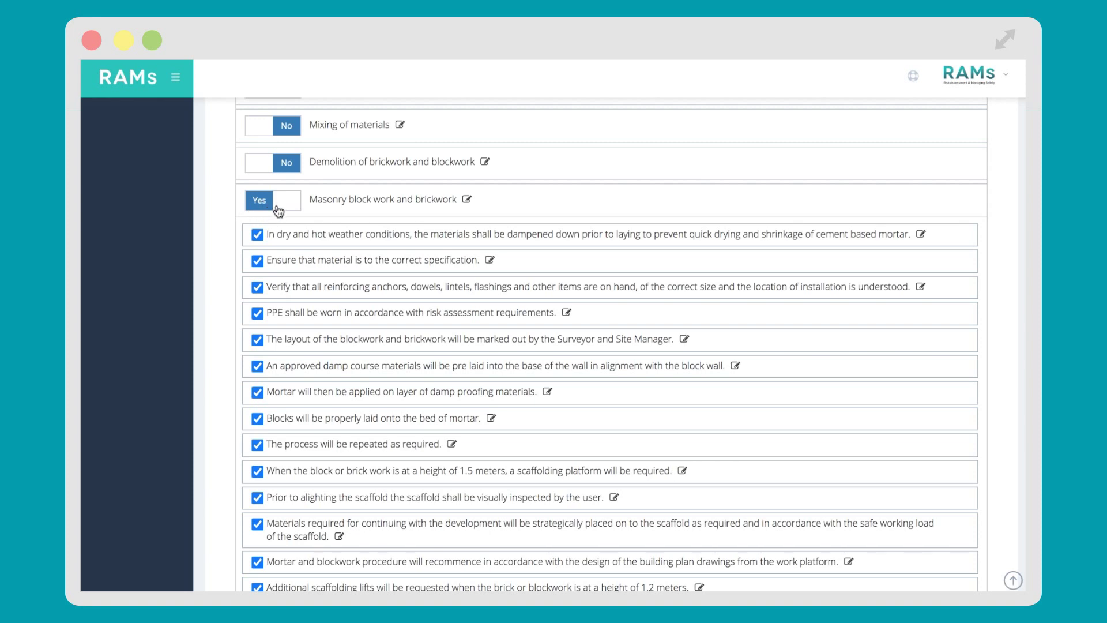
click(279, 210)
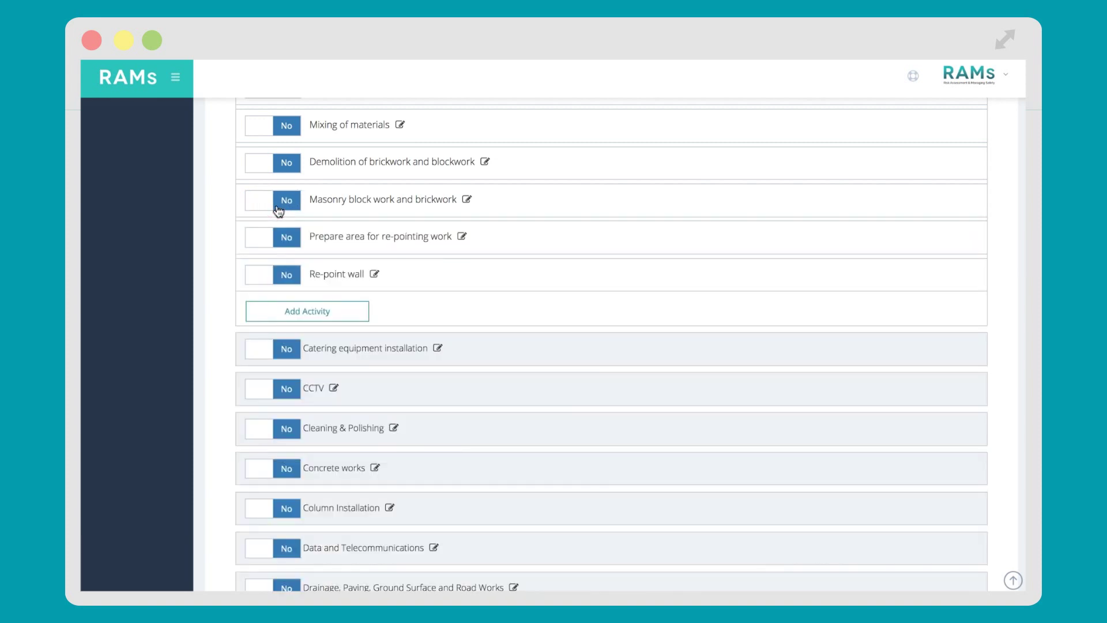
scroll(233, 272, up, 3)
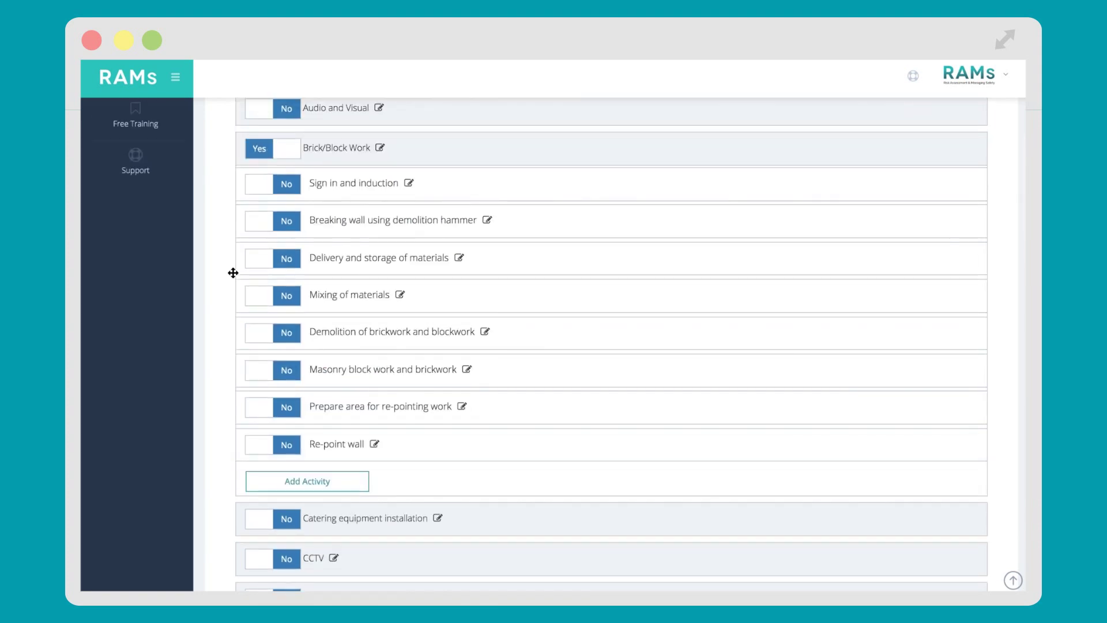
scroll(233, 273, up, 1)
click(284, 218)
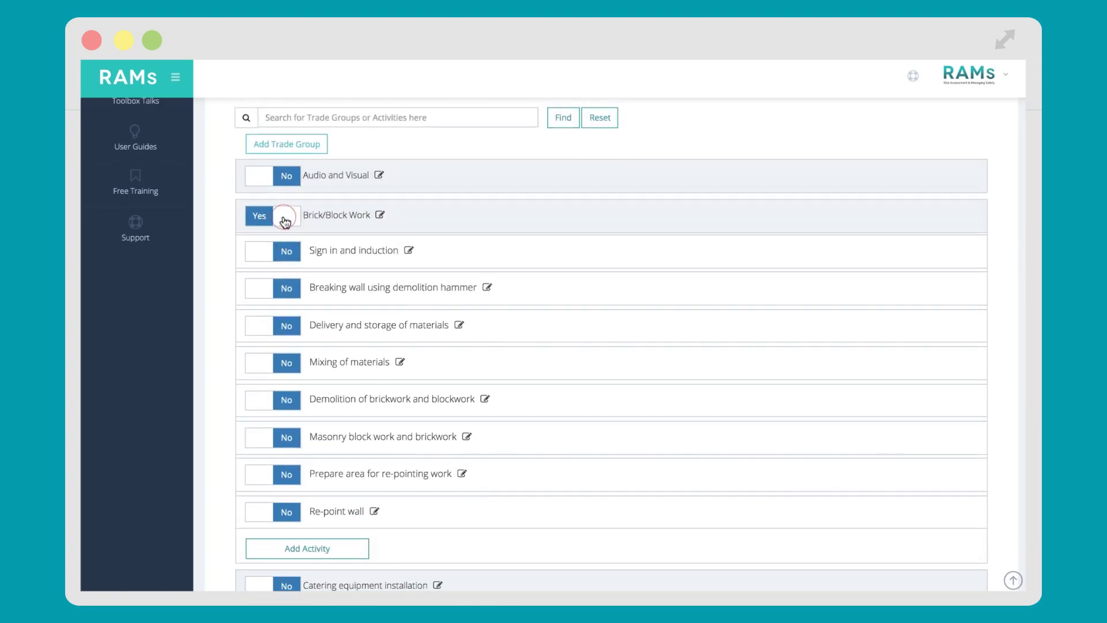
- Continue to step 4 of 4, the Method Statement
scroll(229, 260, down, 10)
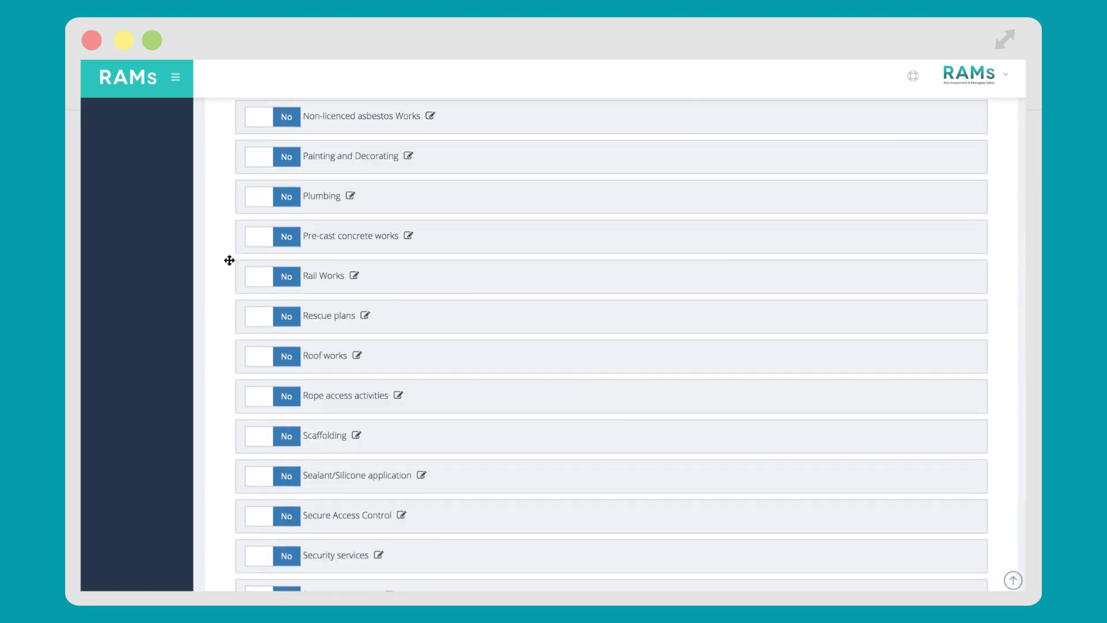
scroll(230, 260, down, 8)
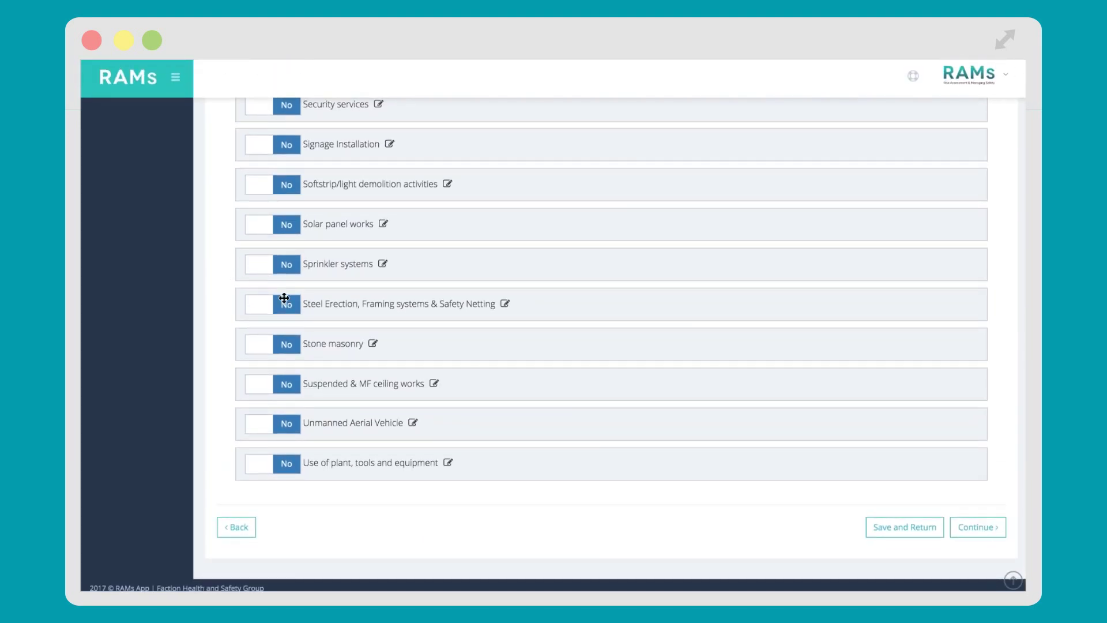
click(975, 533)
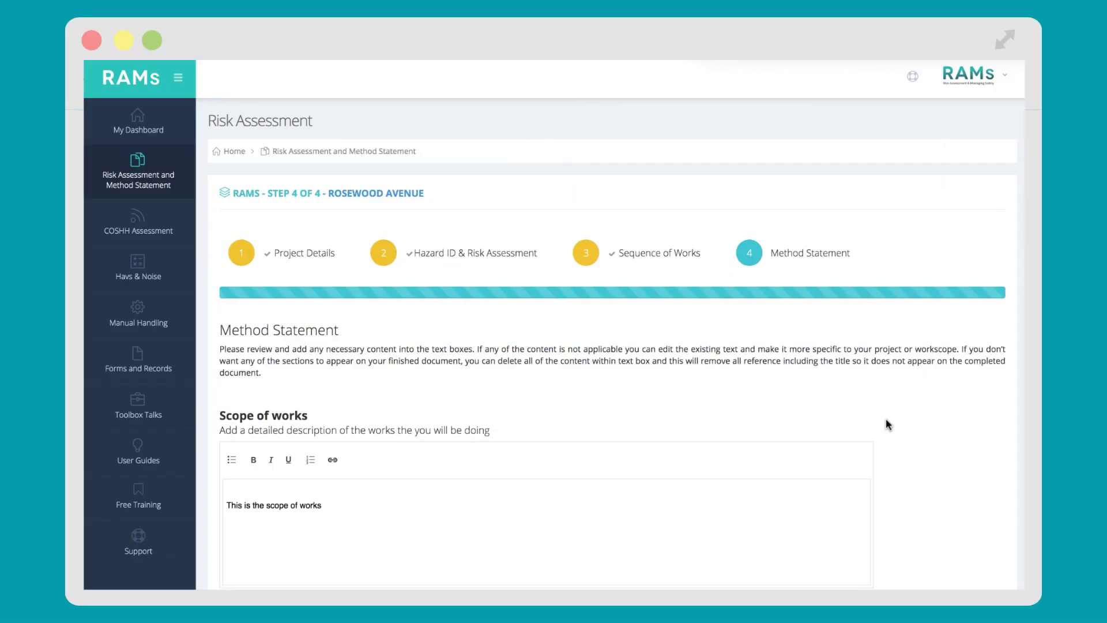
scroll(886, 421, down, 2)
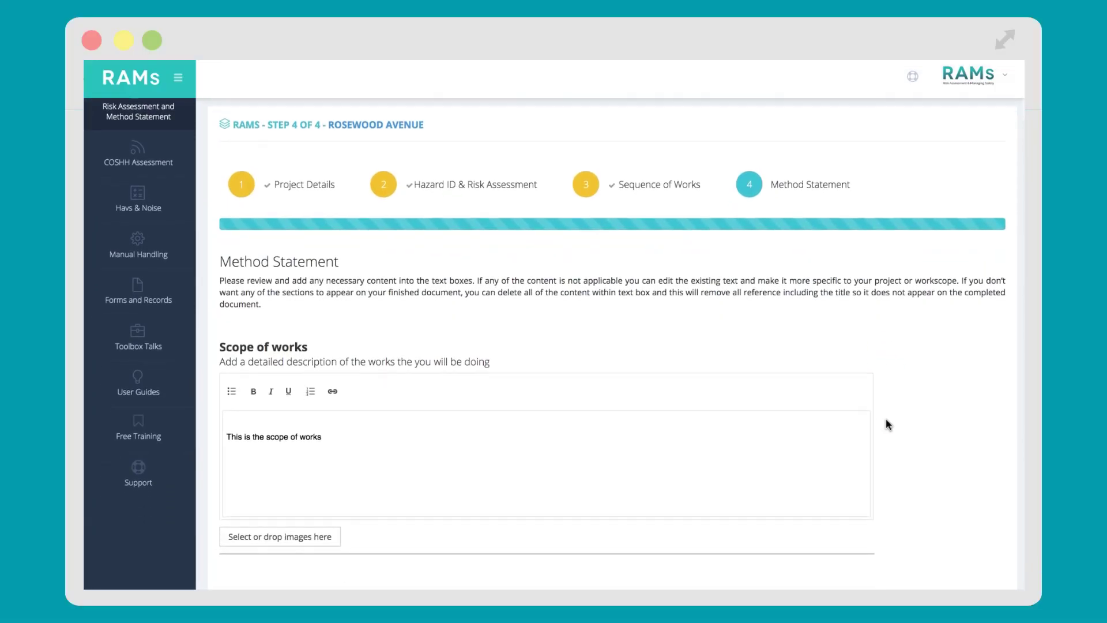
scroll(887, 420, down, 2)
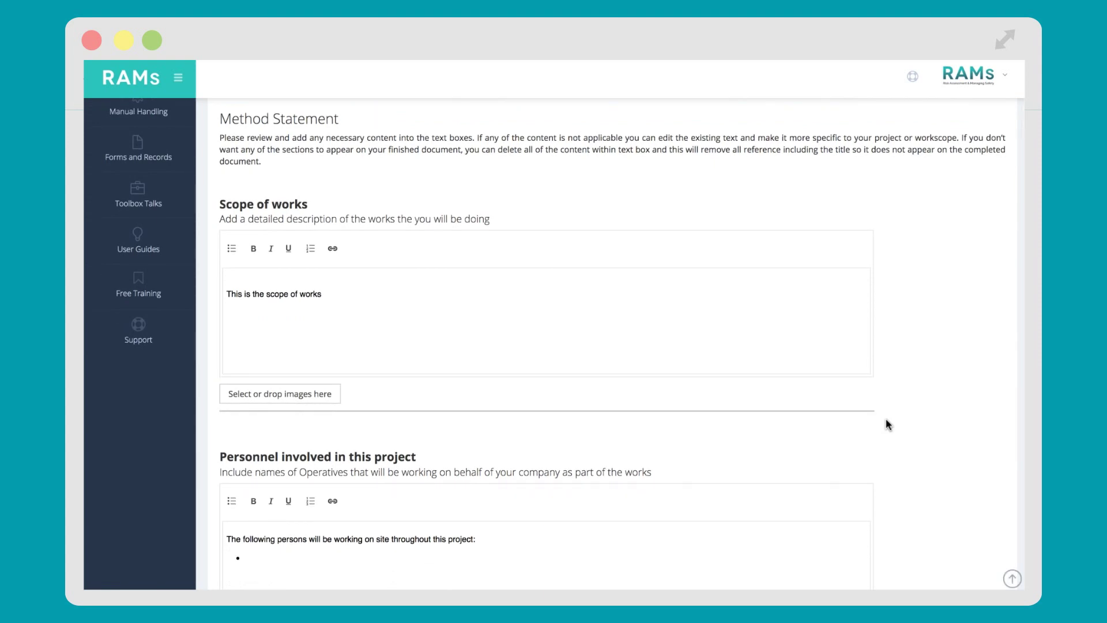
scroll(887, 421, down, 5)
scroll(886, 420, down, 4)
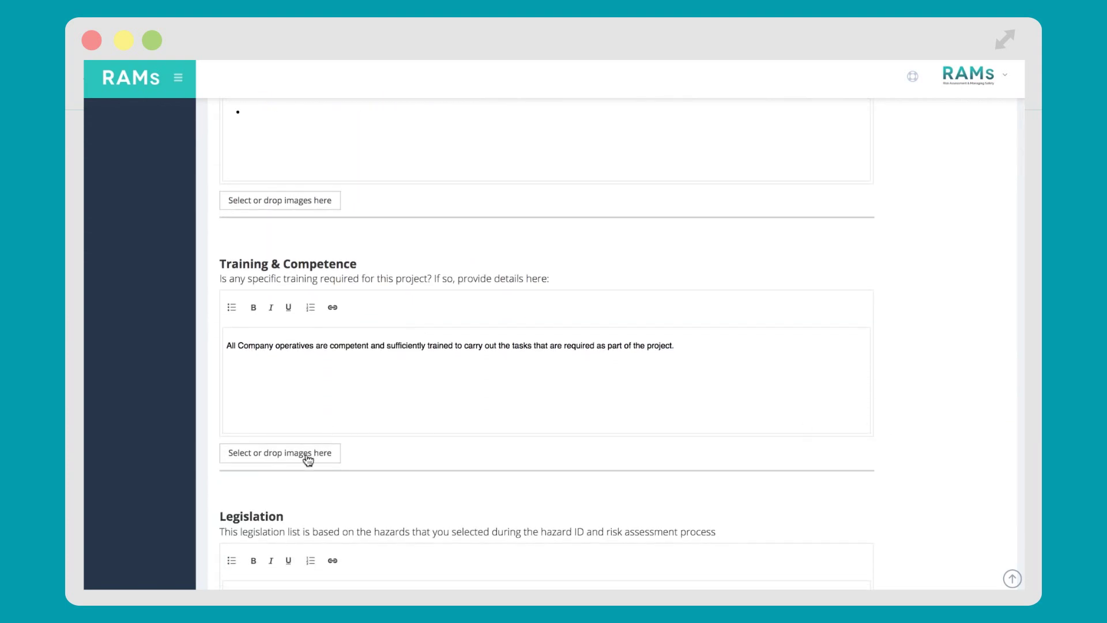
scroll(880, 442, down, 4)
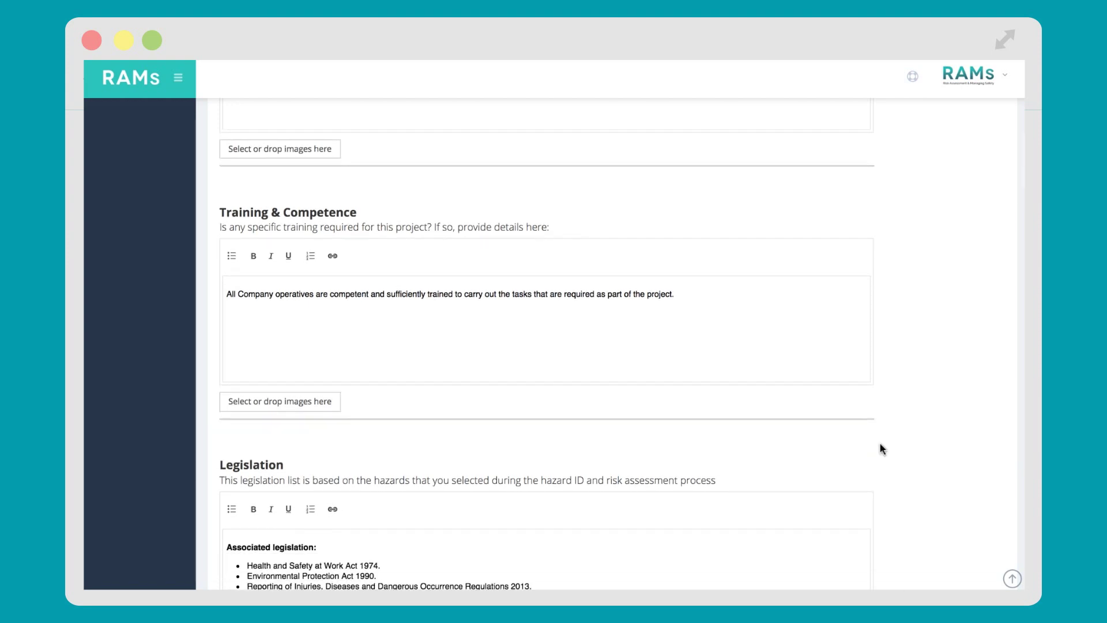
scroll(880, 442, down, 1)
scroll(881, 442, down, 2)
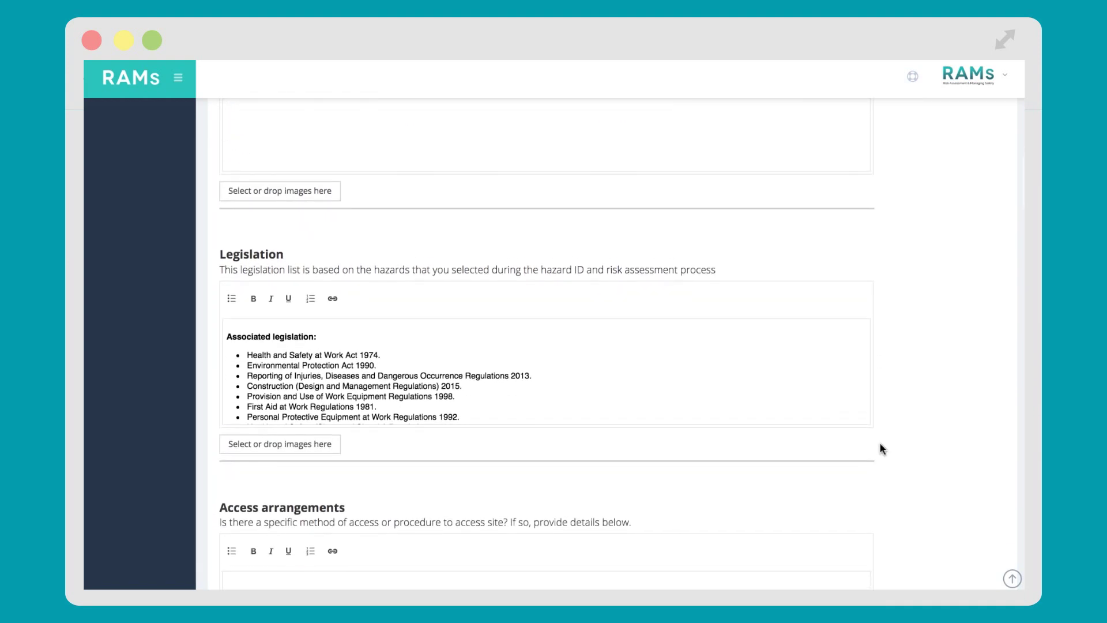
scroll(640, 369, down, 3)
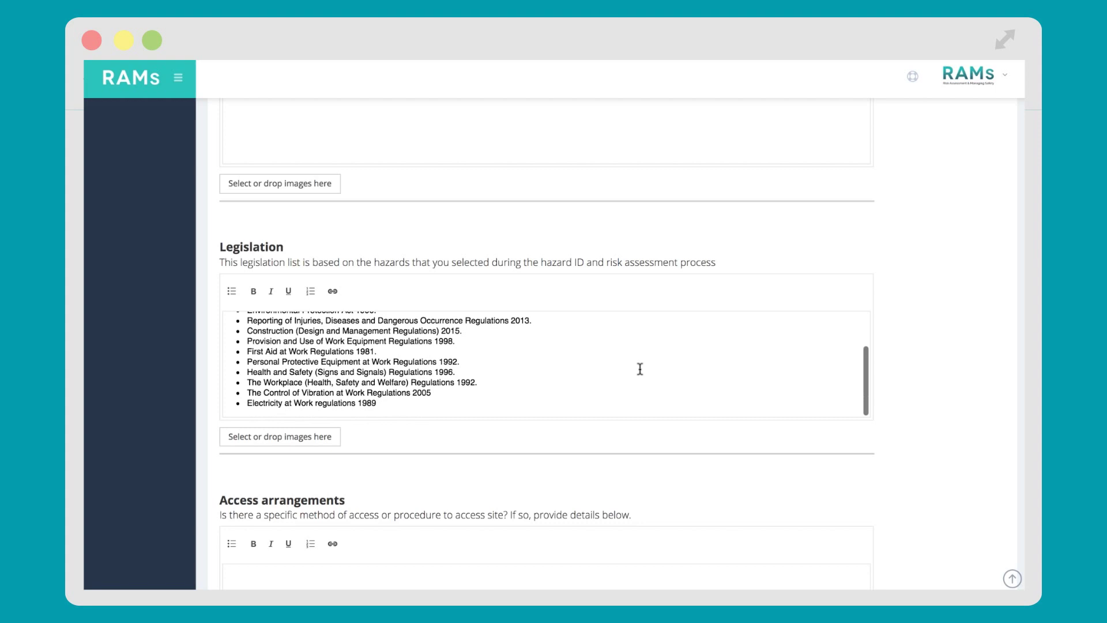
scroll(641, 369, up, 1)
scroll(640, 369, up, 2)
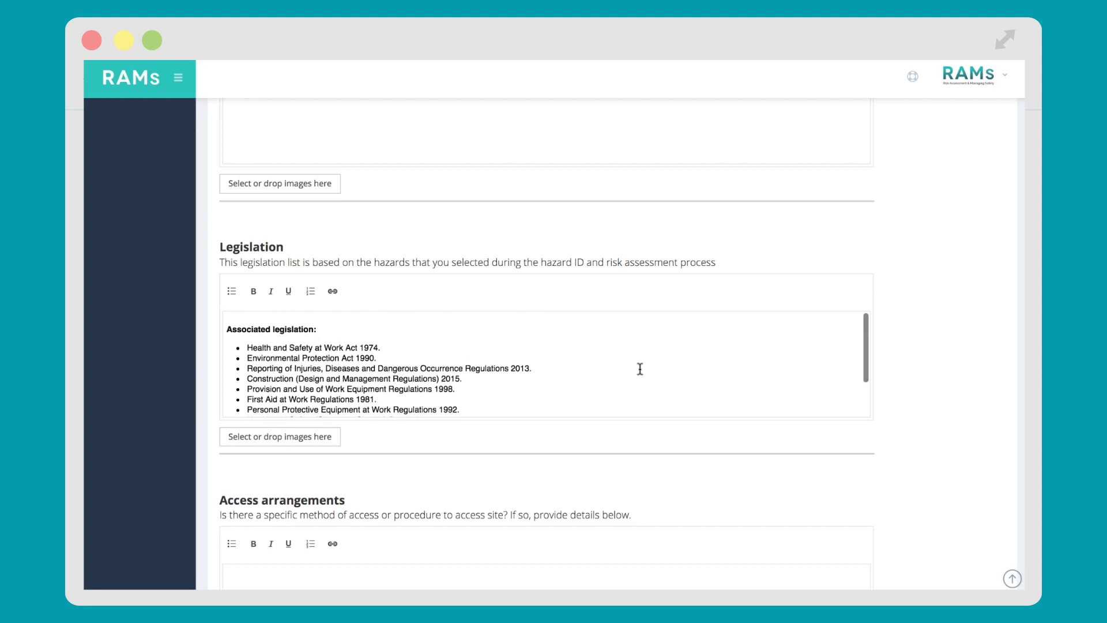
scroll(912, 346, down, 3)
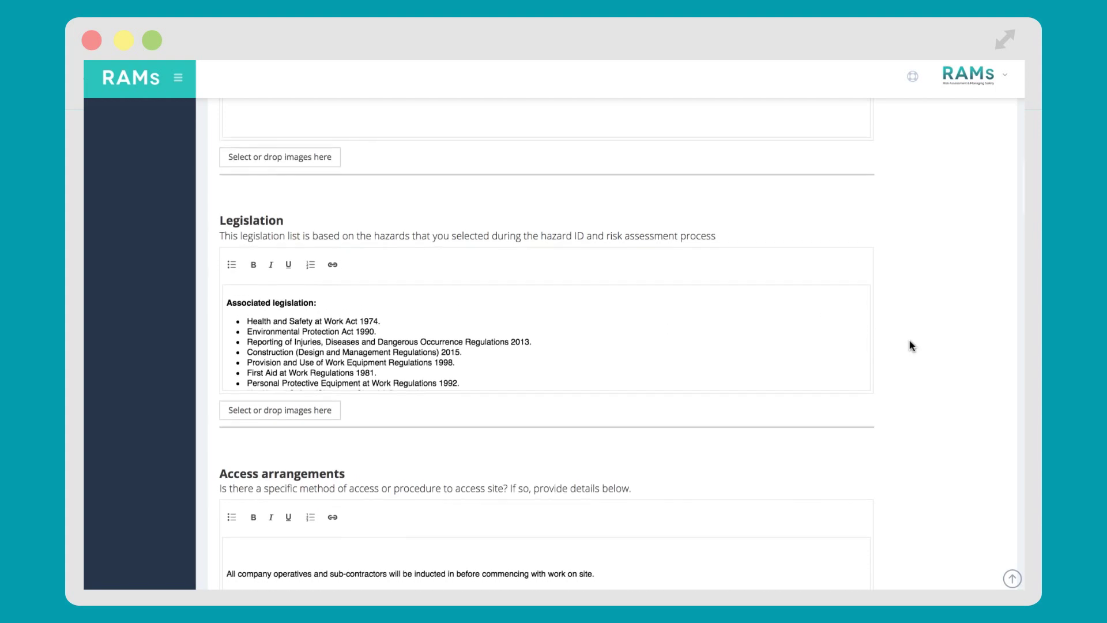
scroll(912, 346, down, 2)
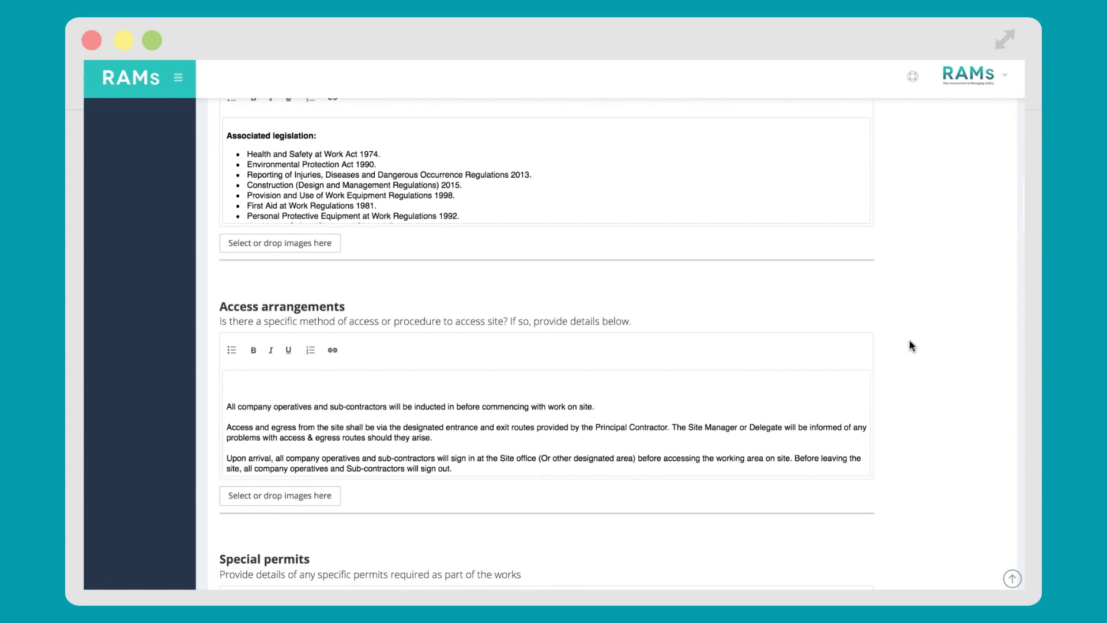
scroll(730, 353, down, 1)
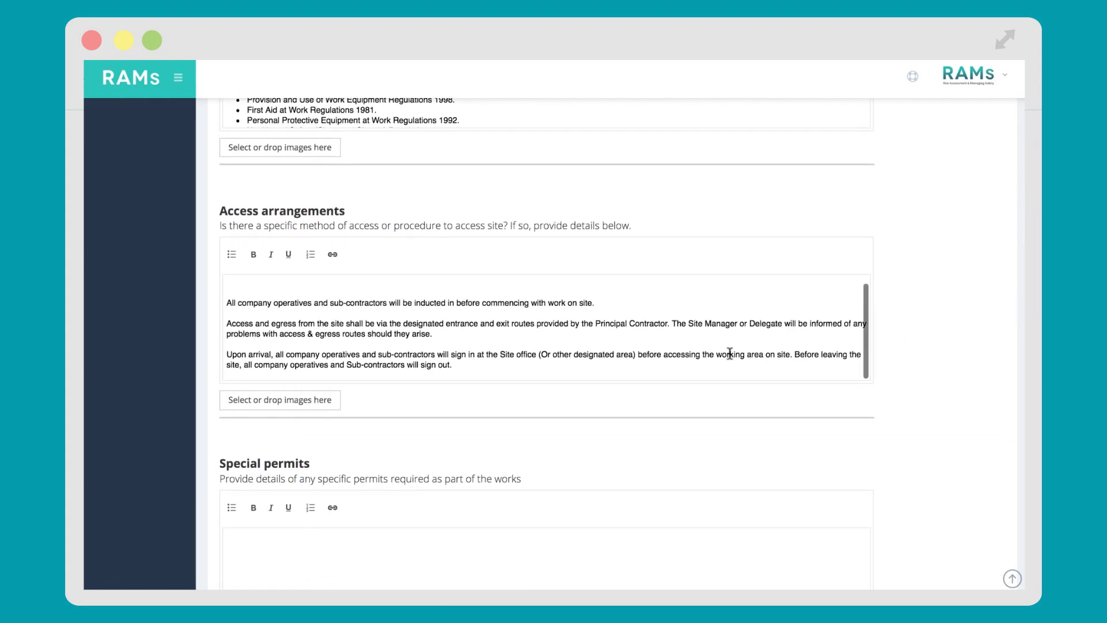
scroll(730, 353, down, 1)
scroll(872, 400, down, 11)
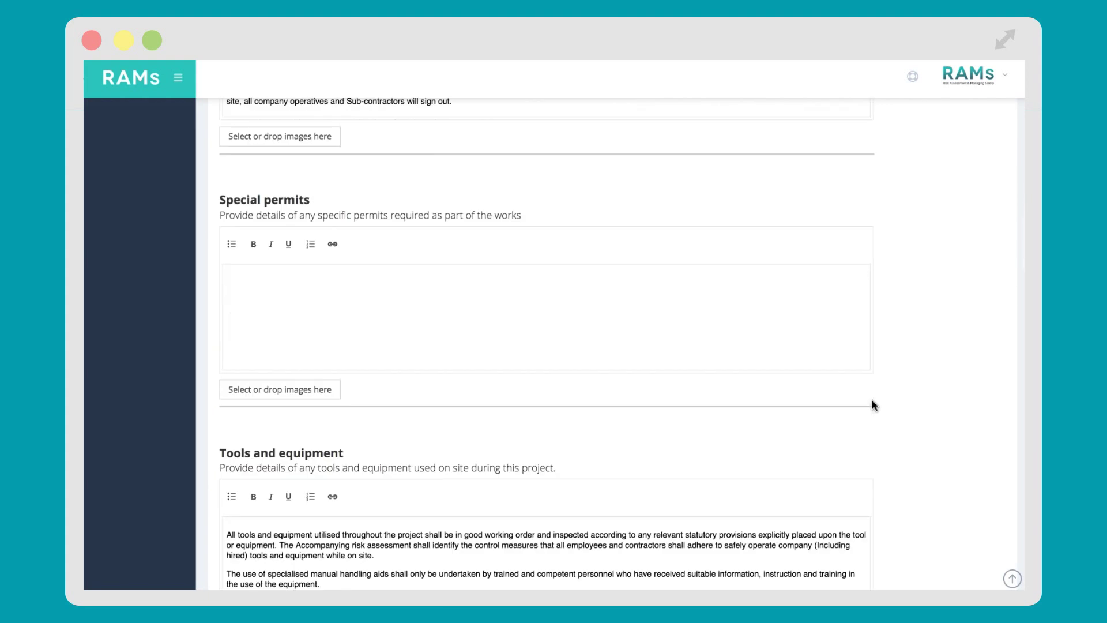
scroll(872, 400, down, 12)
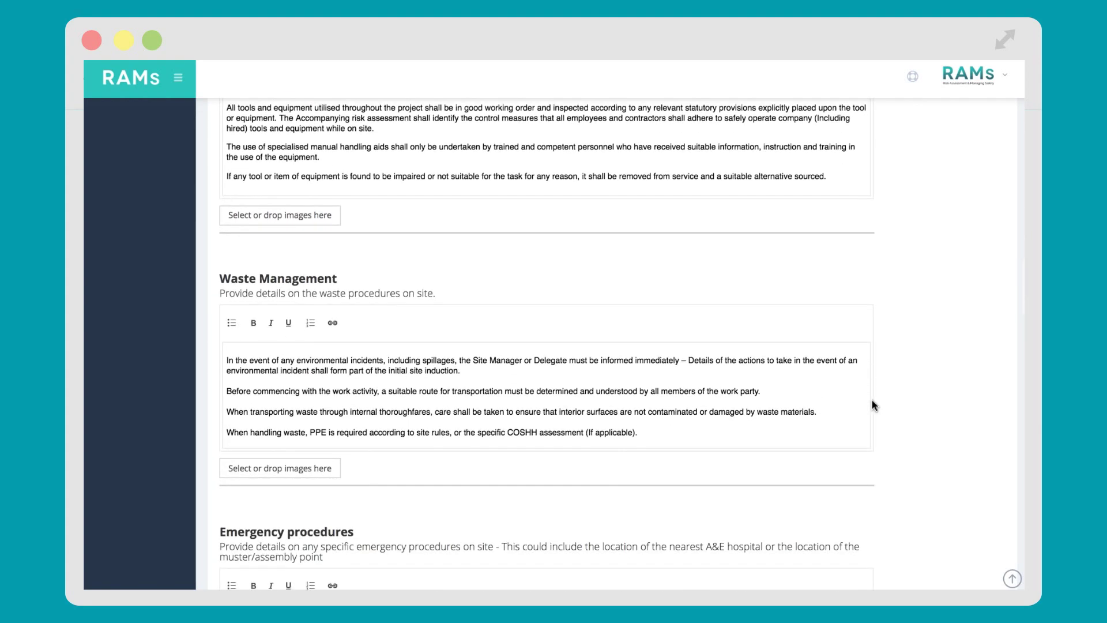
scroll(872, 400, down, 11)
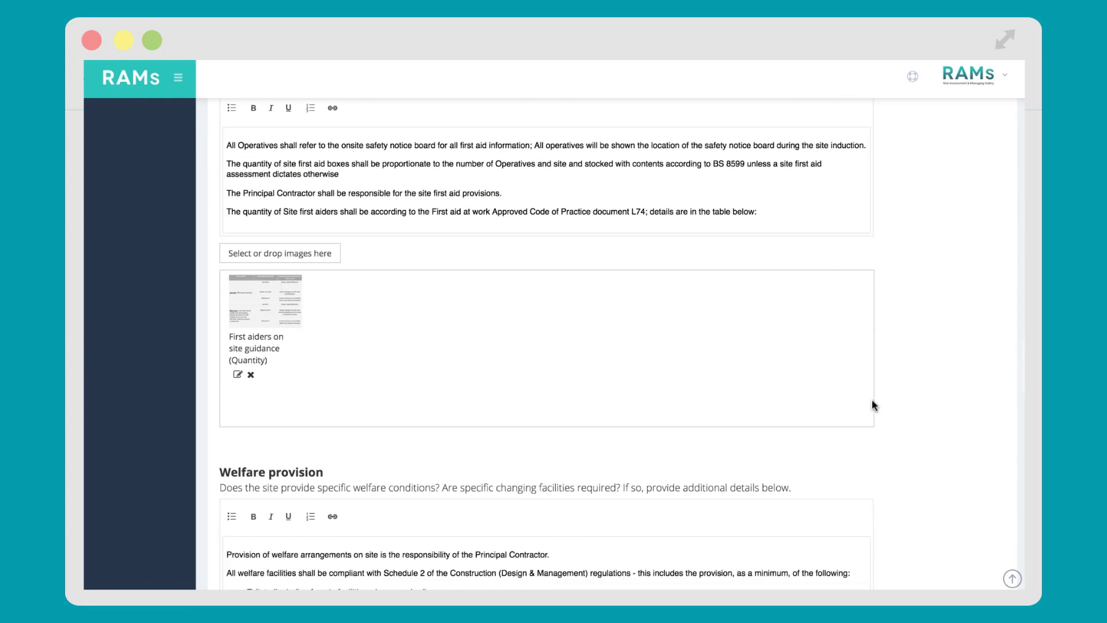
- Replace the Protective Gloves label with the pasted resistant-gloves wording
scroll(873, 400, down, 6)
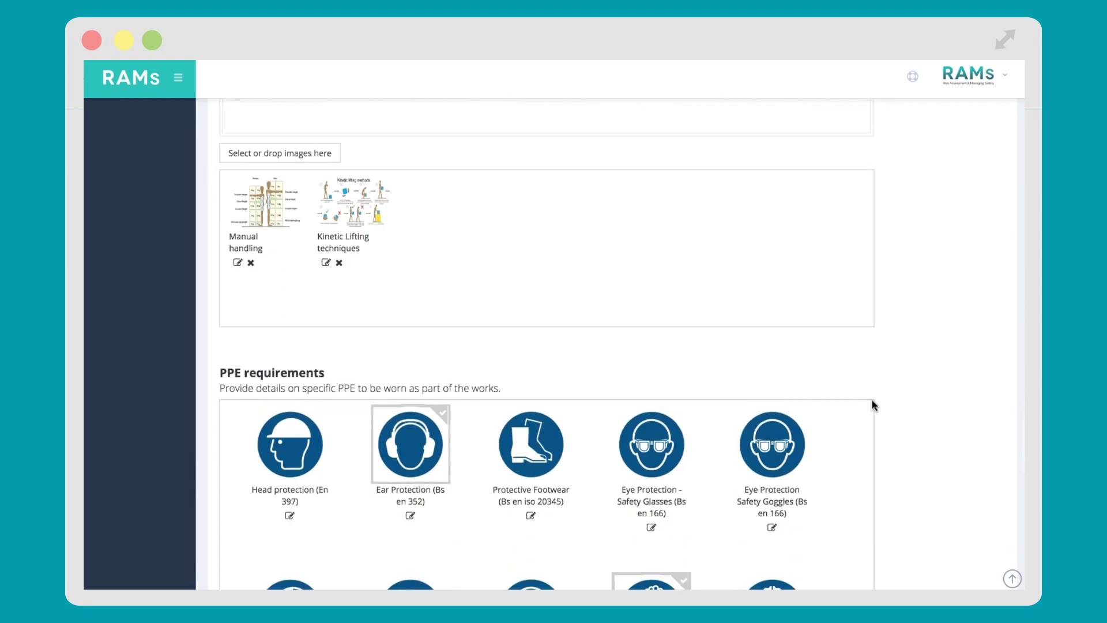
scroll(873, 404, down, 1)
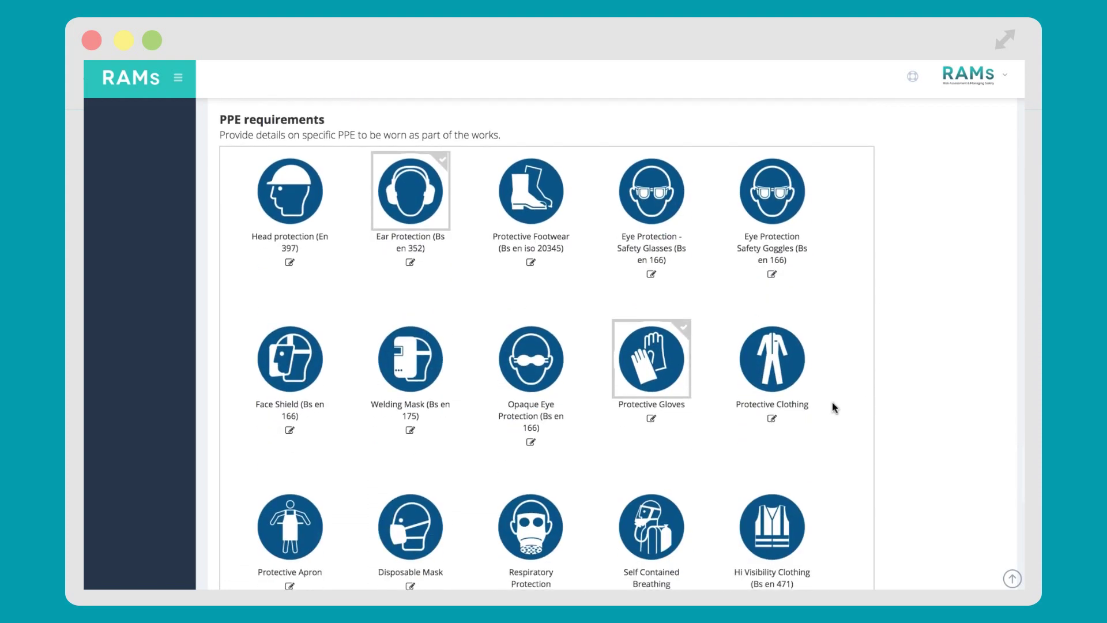
click(650, 418)
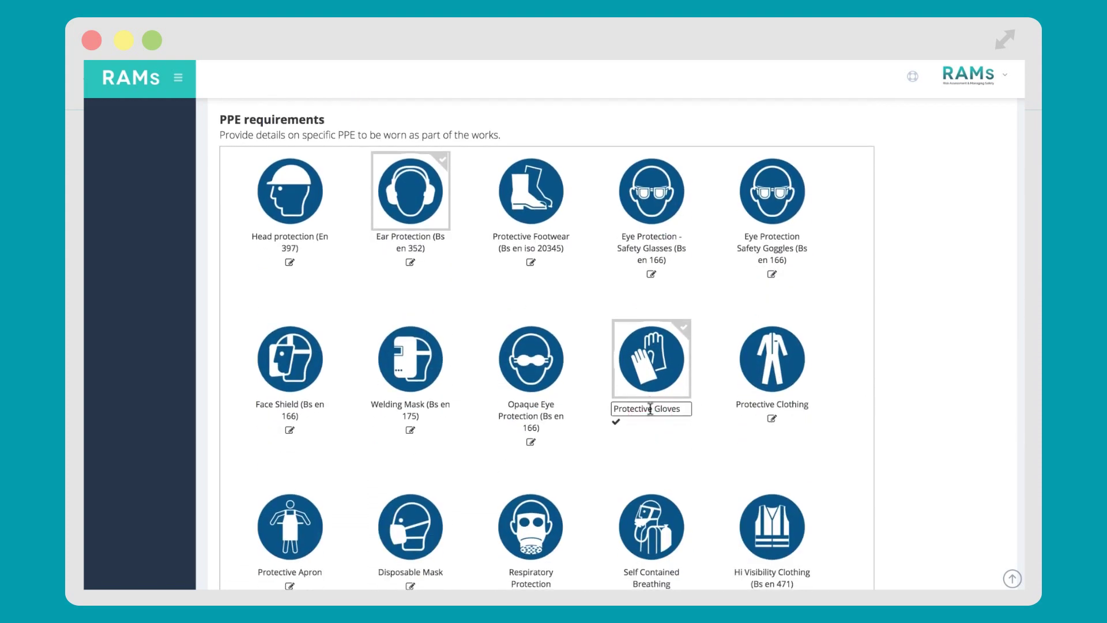
triple_click(650, 408)
key(ctrl+v)
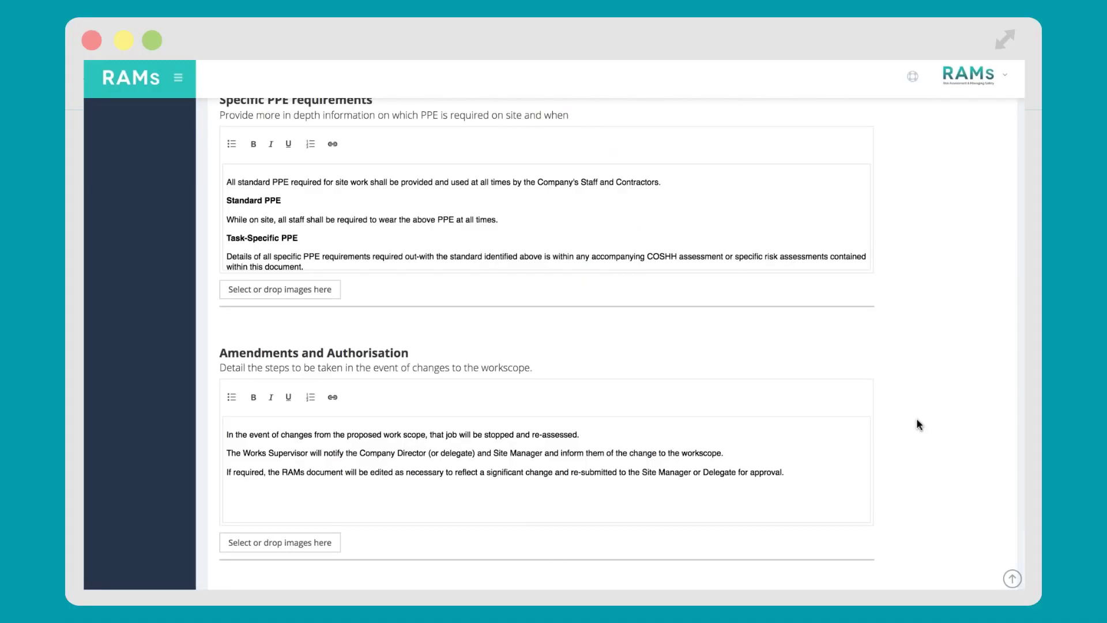
scroll(917, 424, down, 3)
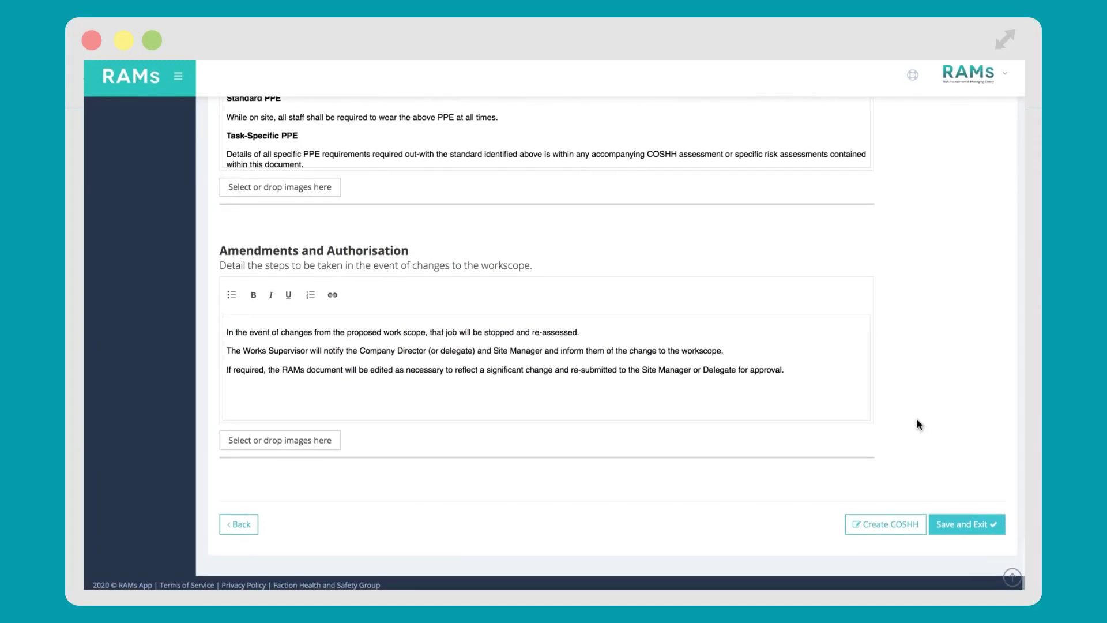
- Clear all text from the Amendments and Authorisation section
click(806, 385)
key(ctrl+a)
key(Delete)
scroll(941, 368, up, 20)
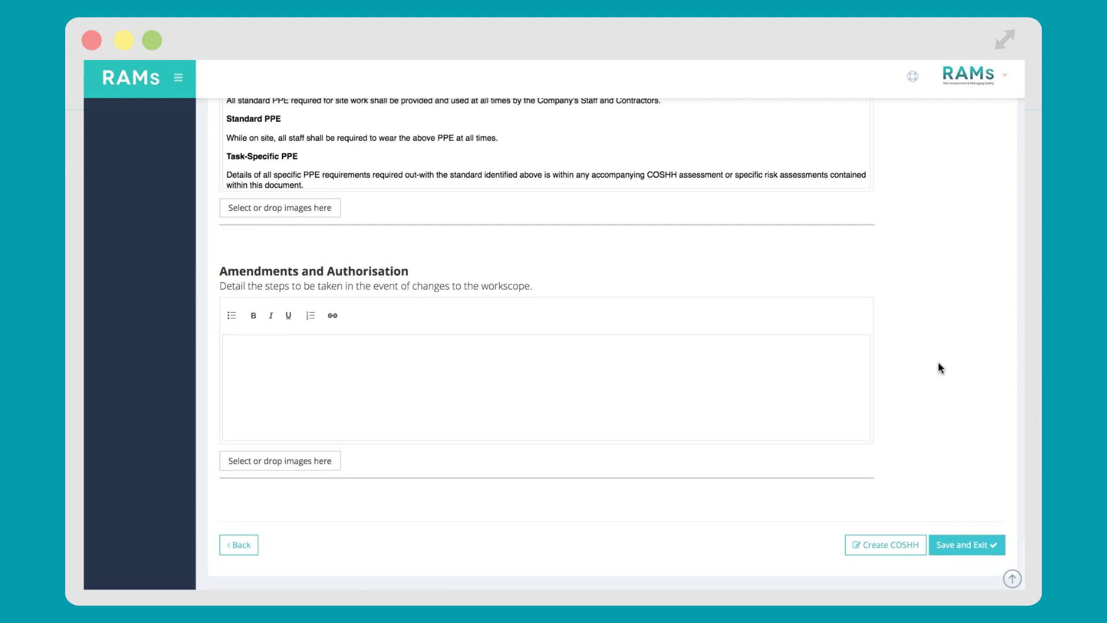
scroll(938, 367, down, 1)
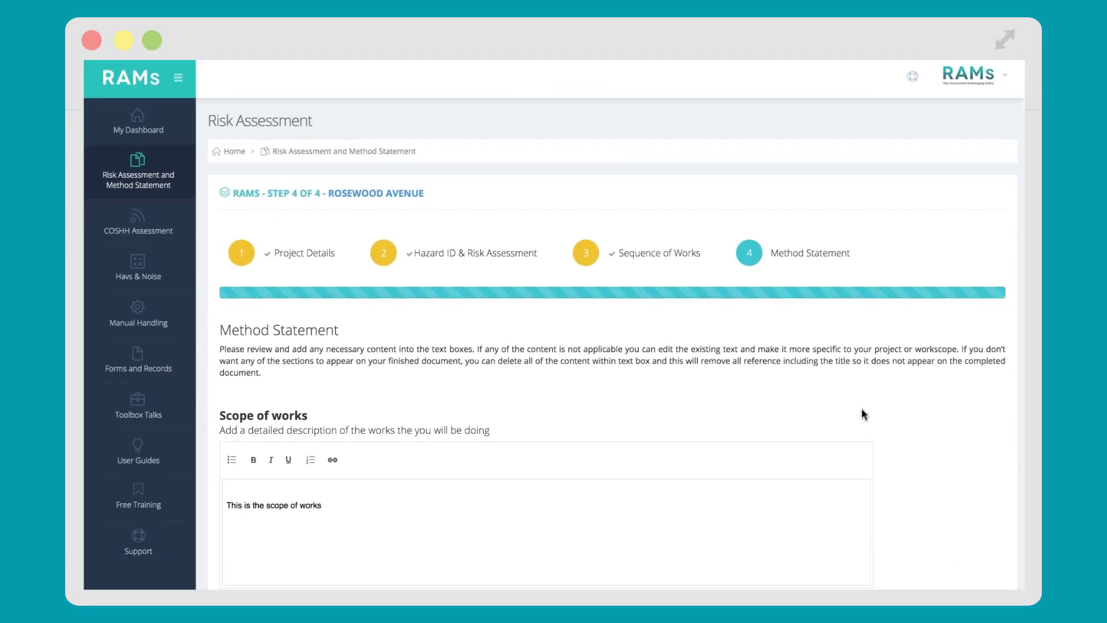
- Delete the placeholder Scope of works line and save the Method Statement
click(688, 542)
key(ctrl+a)
key(Delete)
scroll(923, 495, down, 5)
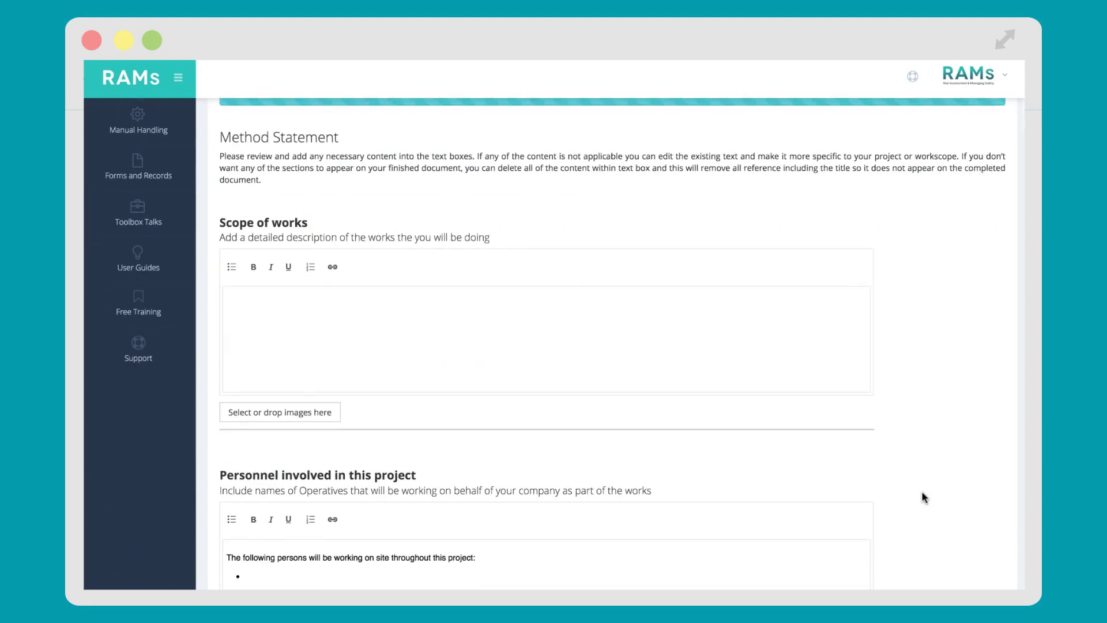
scroll(923, 494, down, 20)
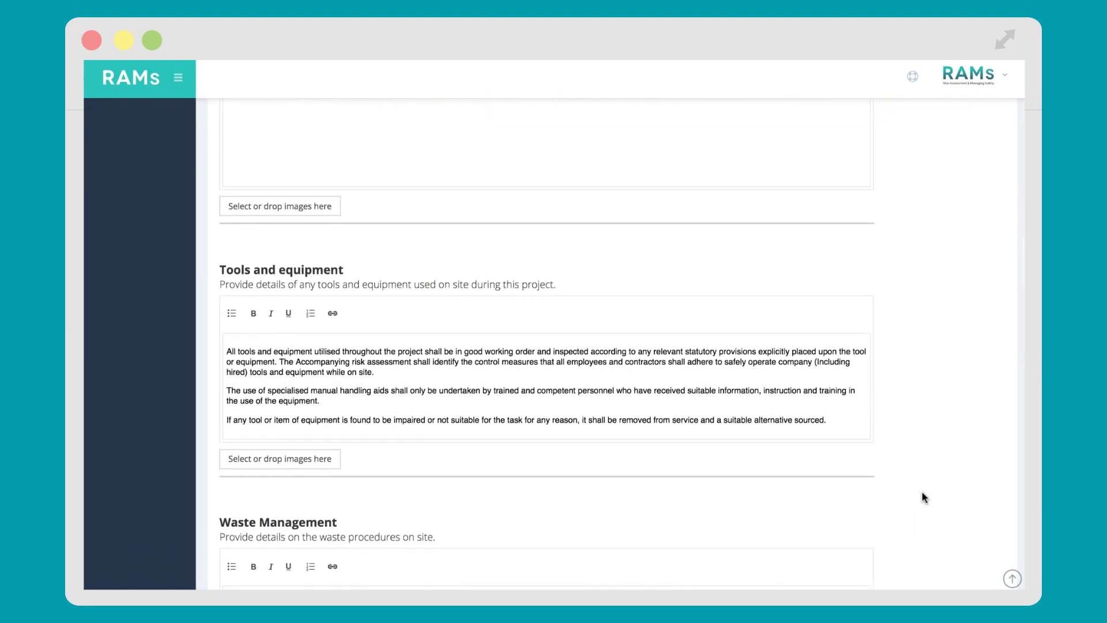
scroll(921, 497, down, 20)
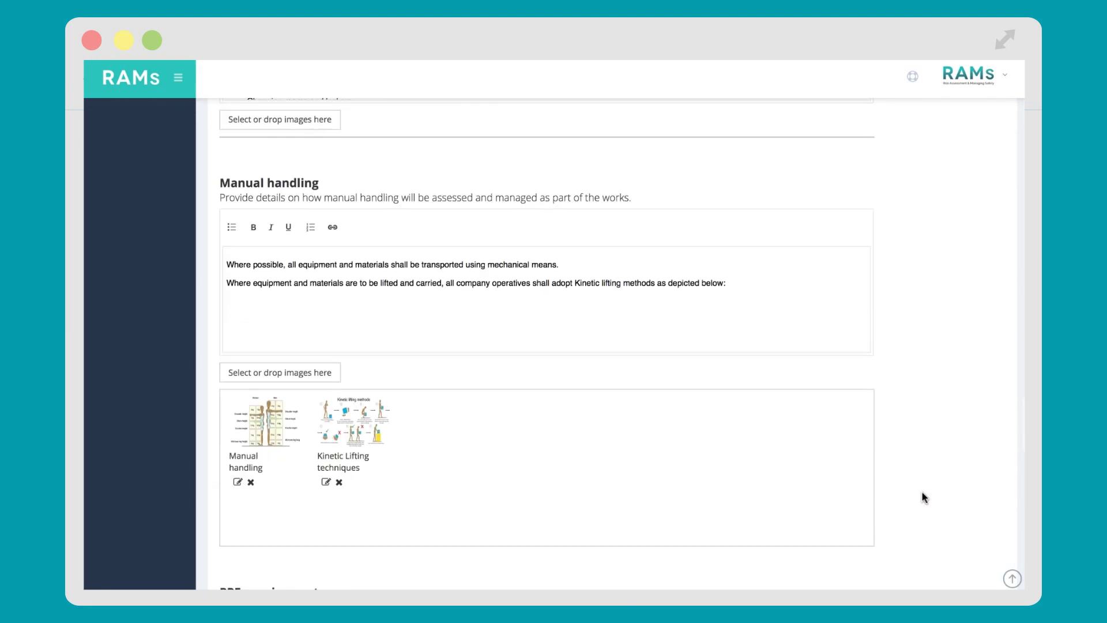
scroll(922, 494, down, 8)
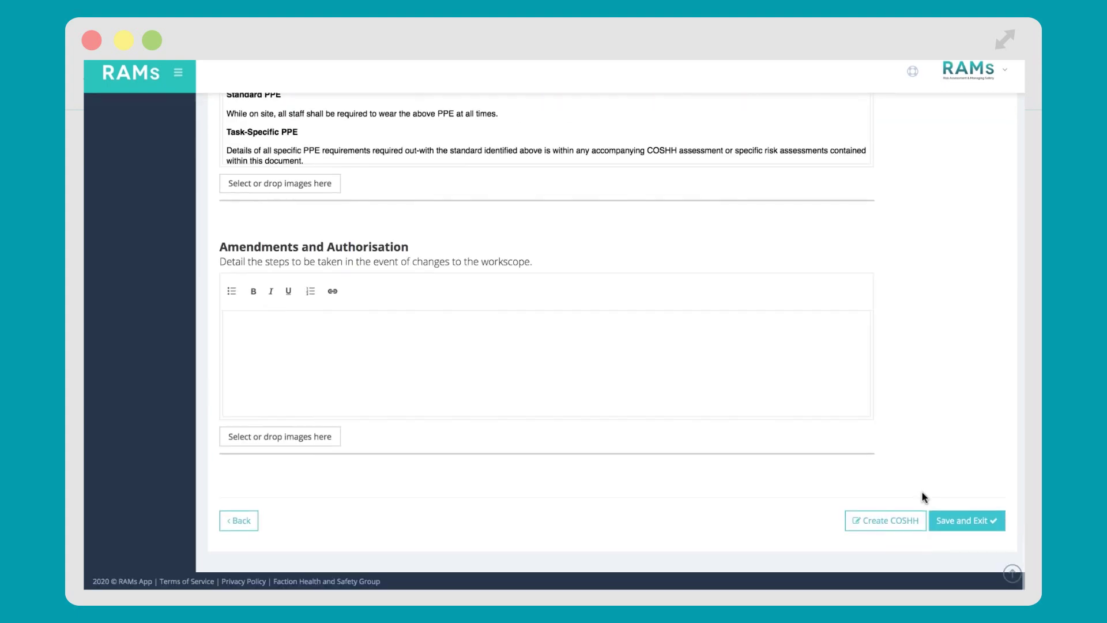
click(946, 526)
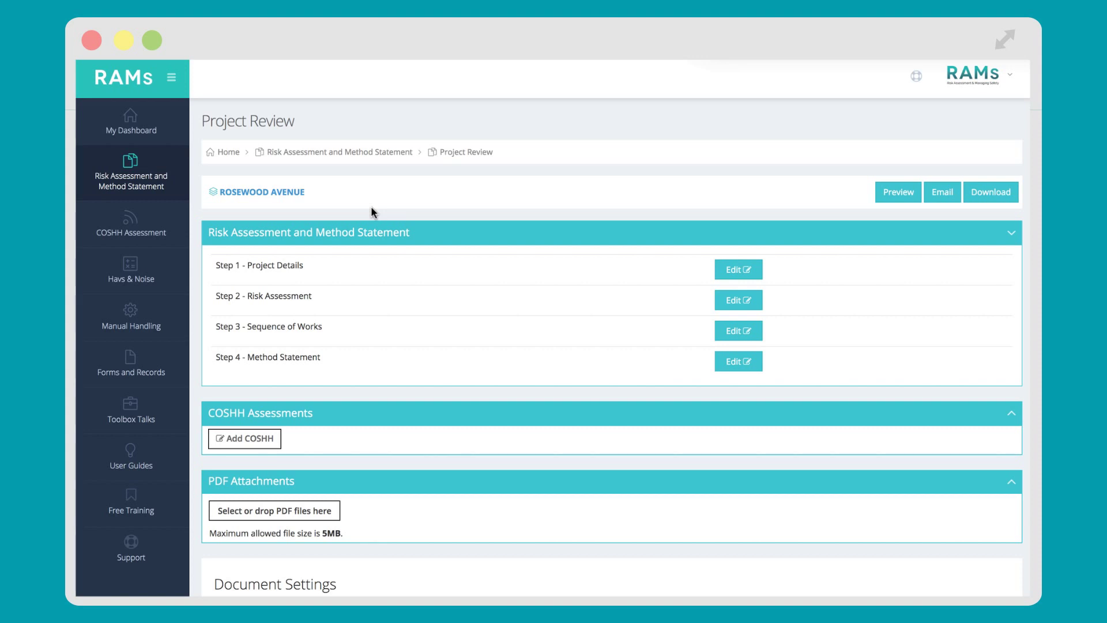
- Scroll the Rosewood Avenue Project Review page to view Document Settings
scroll(371, 212, down, 3)
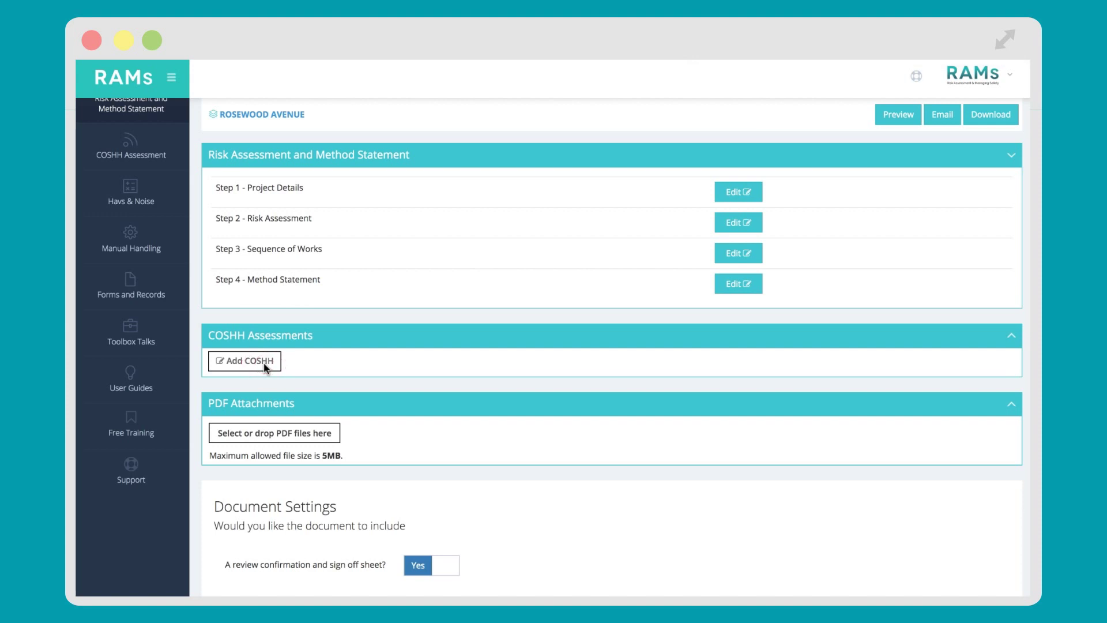
scroll(263, 369, down, 2)
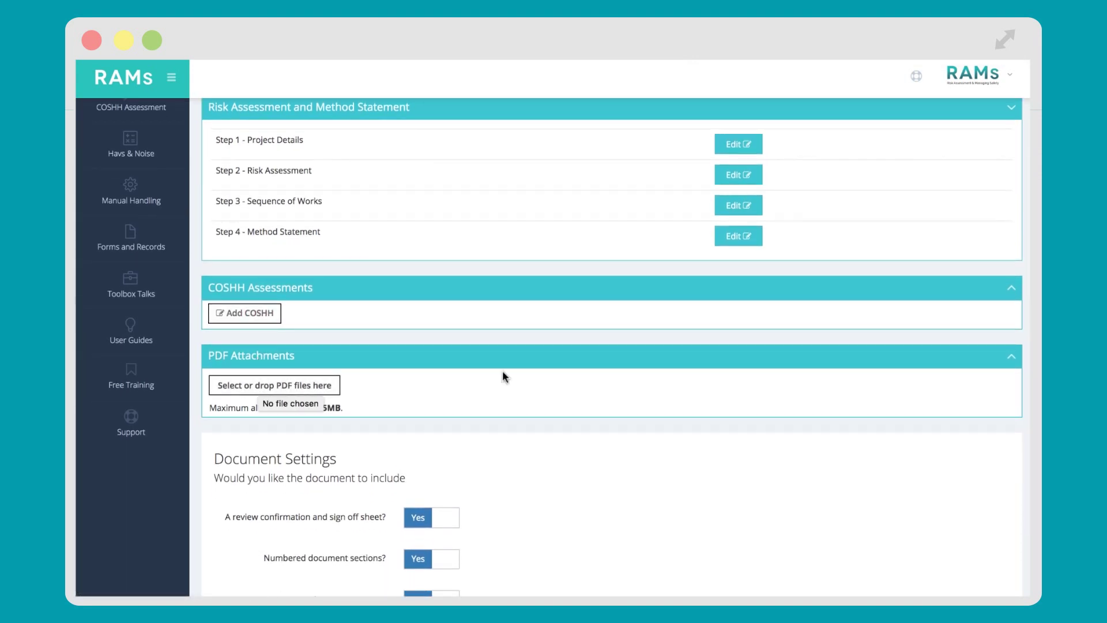
scroll(675, 389, up, 5)
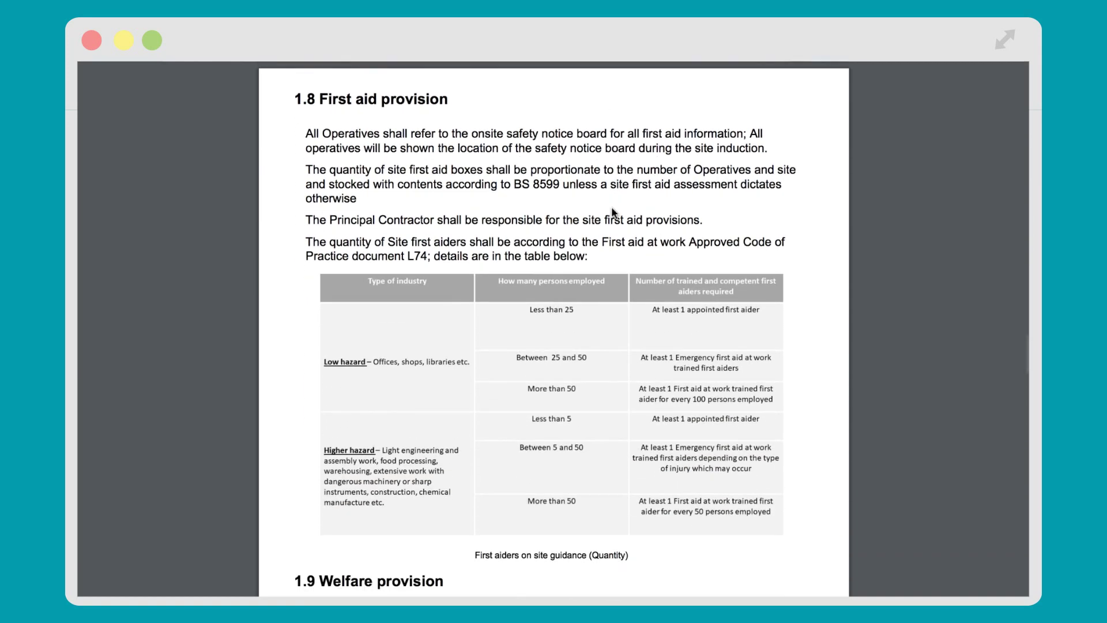
- Scroll through the PDF's first aid, welfare and manual handling pages
scroll(612, 213, down, 7)
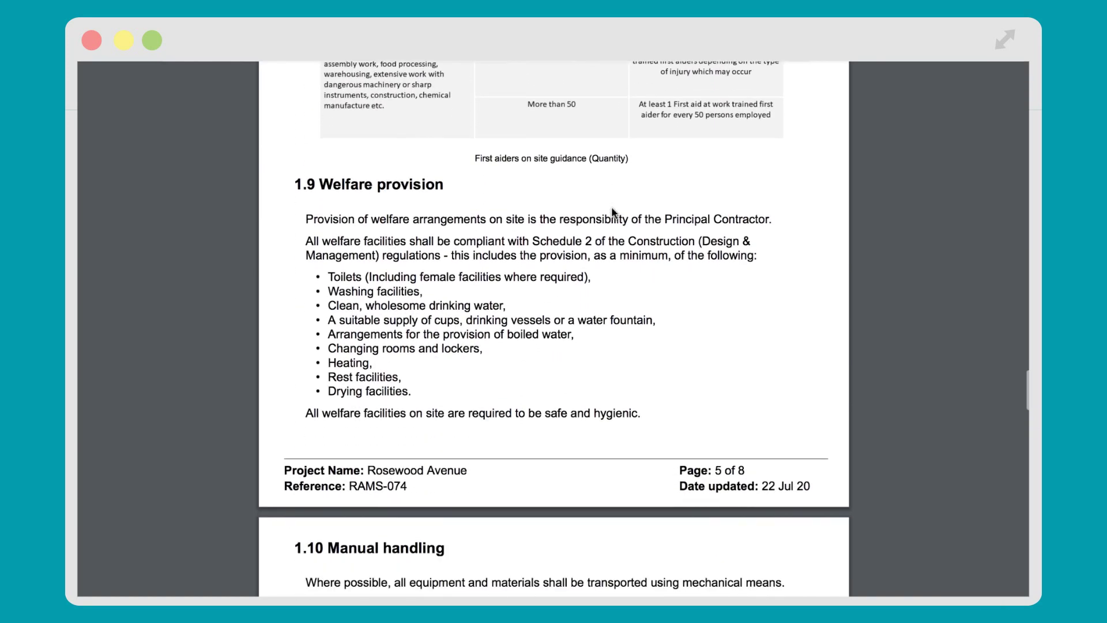
scroll(613, 212, down, 9)
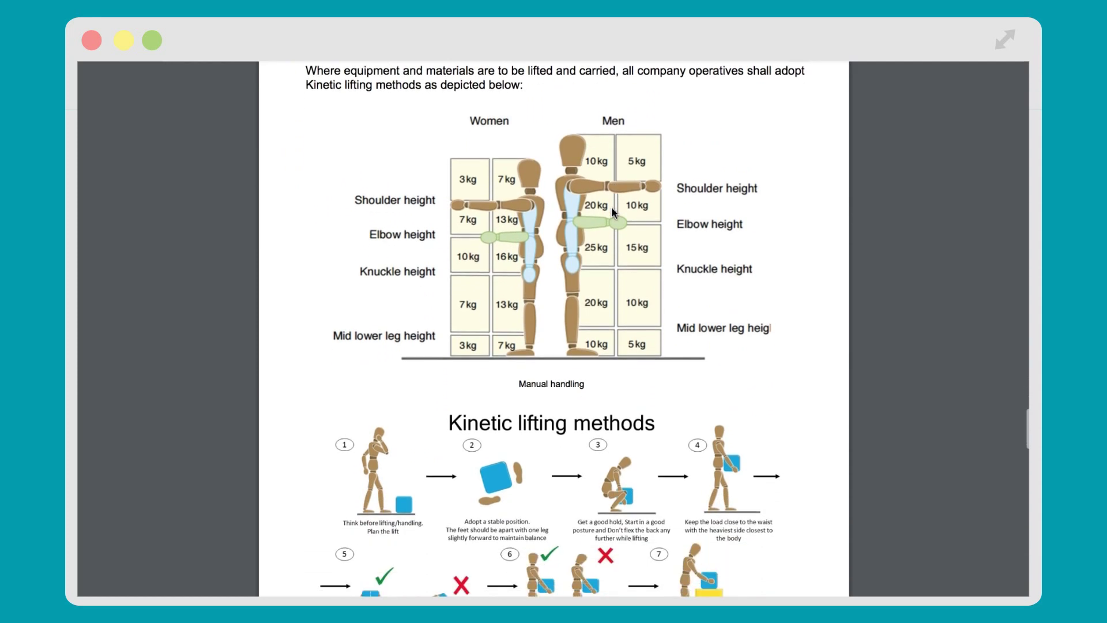
scroll(611, 206, down, 5)
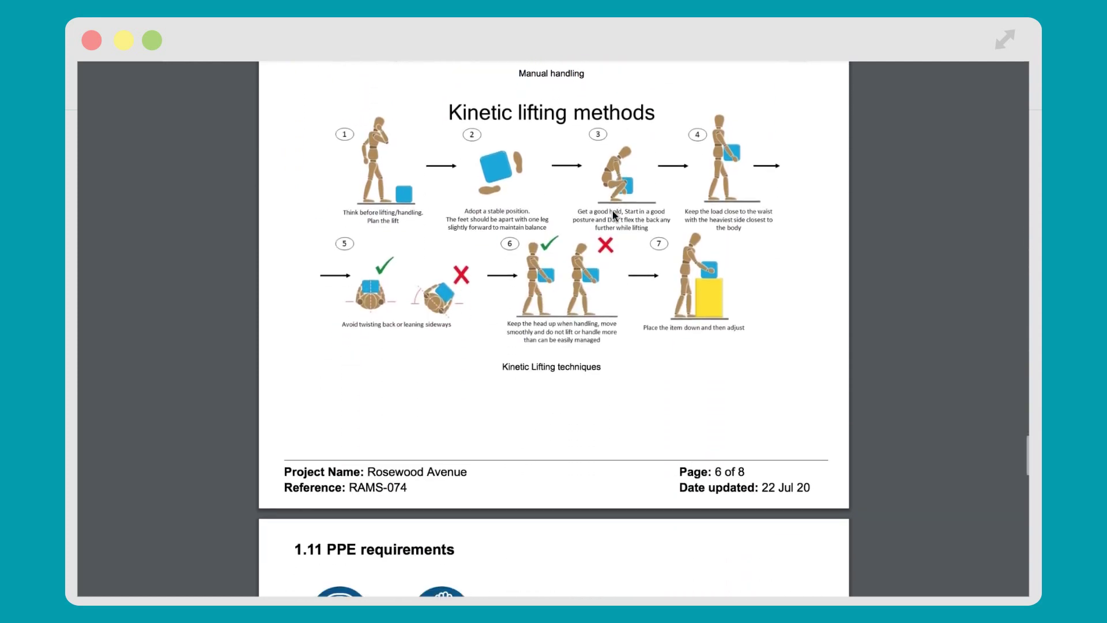
scroll(612, 210, down, 4)
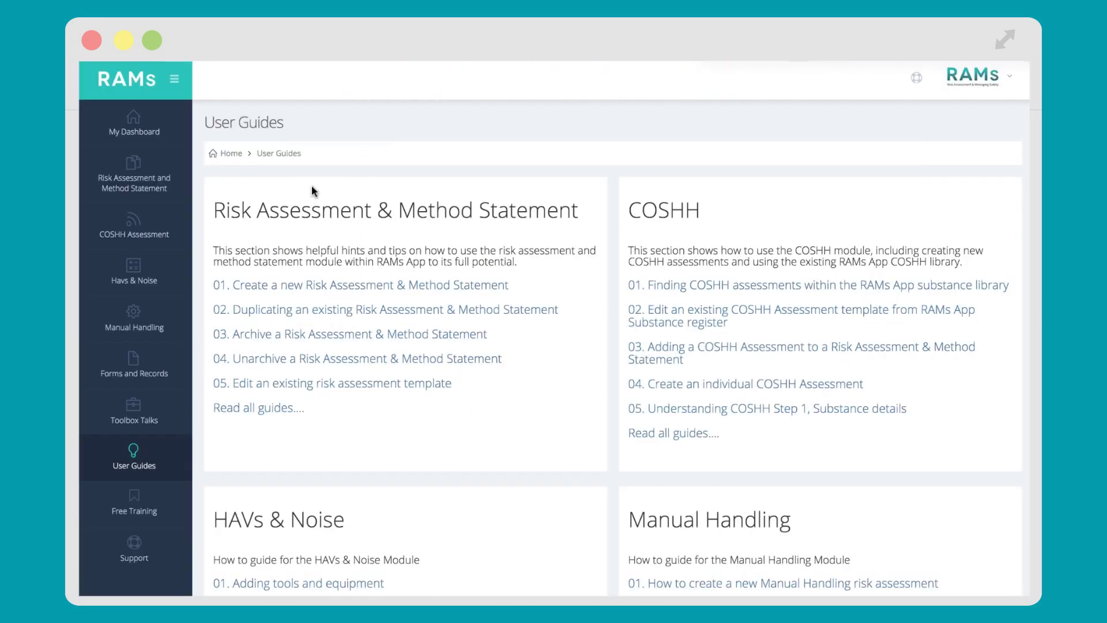
scroll(312, 185, down, 3)
- Scroll down the User Guides list of module how-to guides
scroll(312, 186, down, 3)
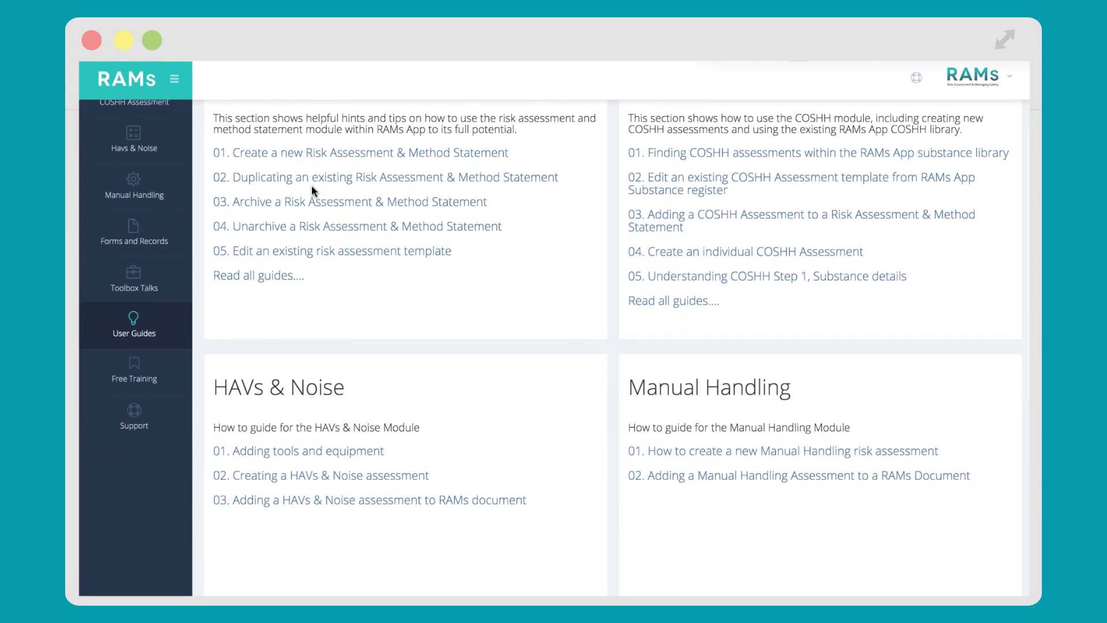
scroll(311, 184, down, 3)
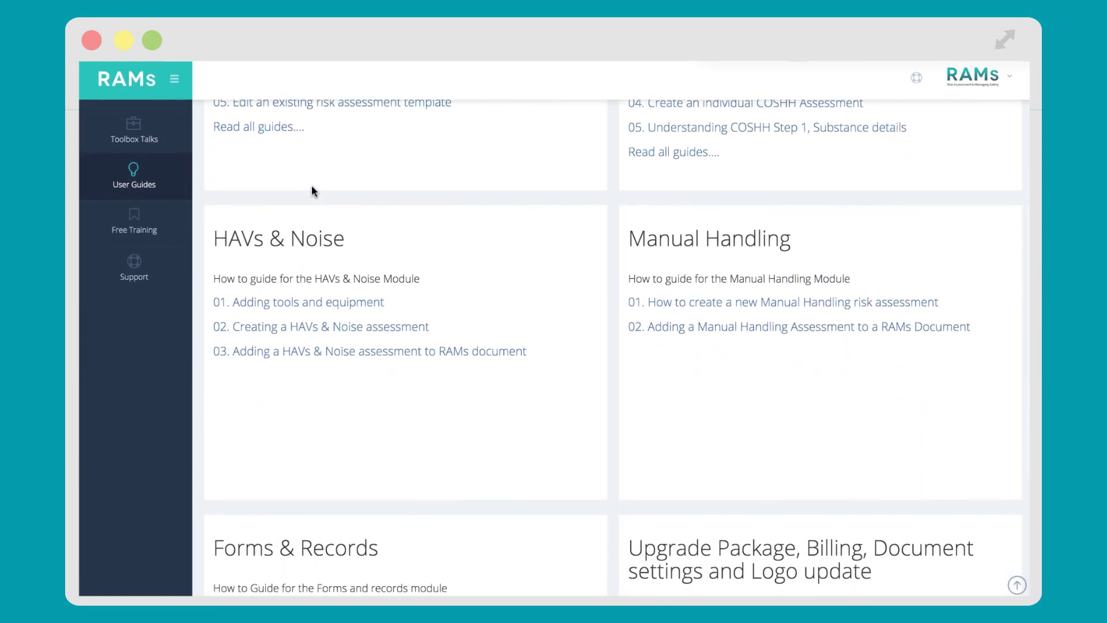